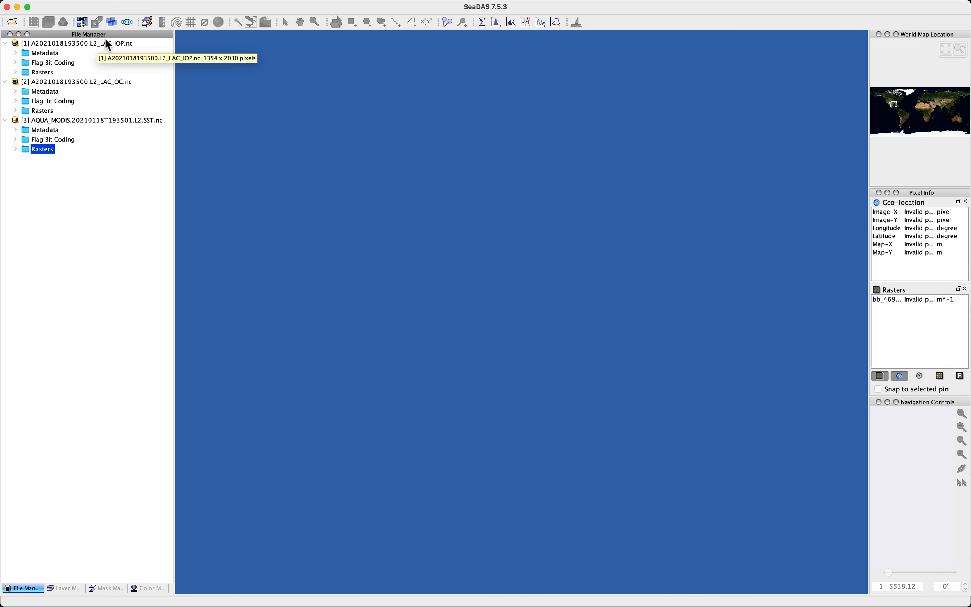
# - Open the three reprojected .dim products (LAC_IOP, LAC_OC and SST) together from the colocate folder
pyautogui.moveTo(158, 3)
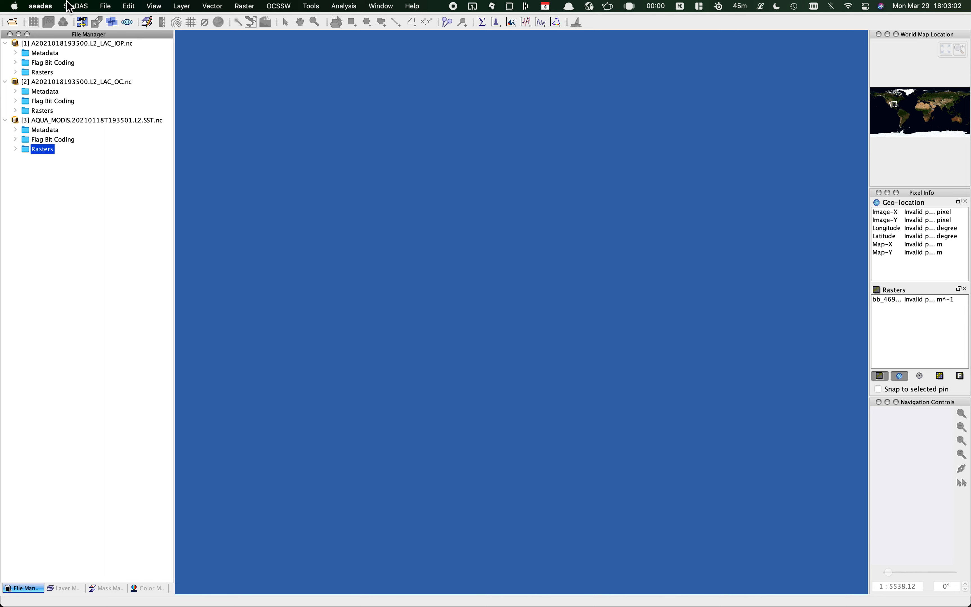
pyautogui.click(114, 6)
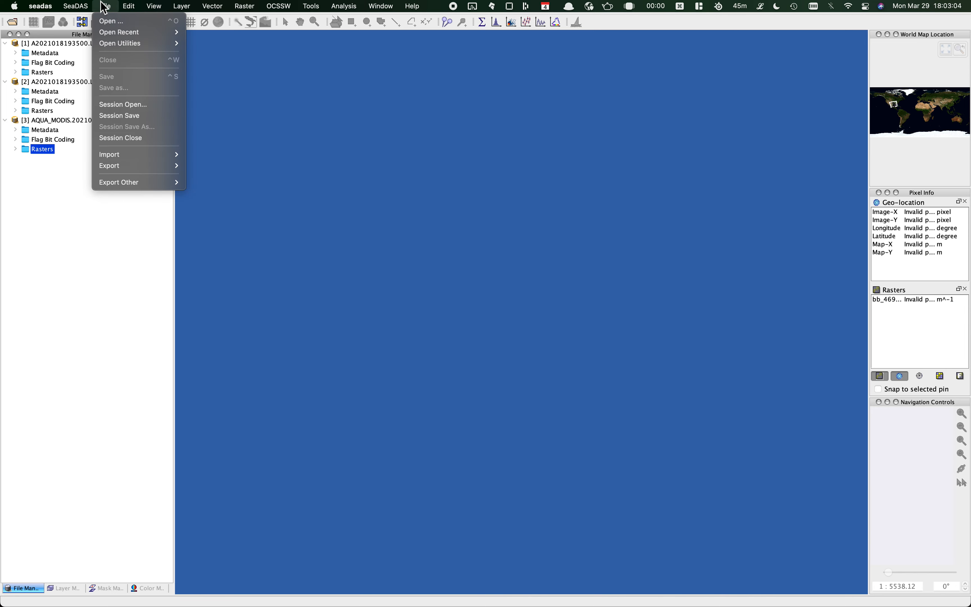
pyautogui.click(109, 21)
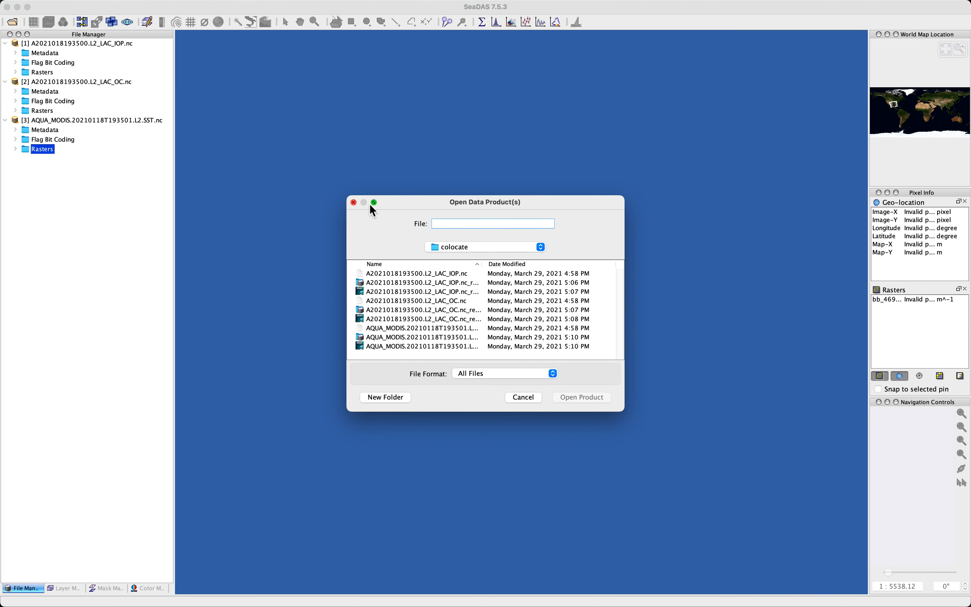
pyautogui.moveTo(351, 234); pyautogui.dragTo(145, 234)
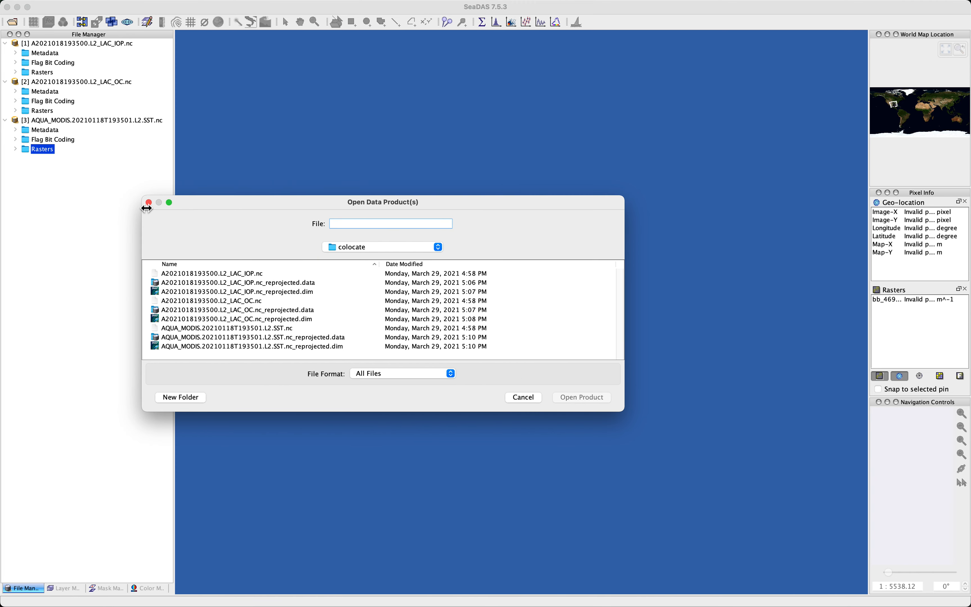
pyautogui.click(273, 291)
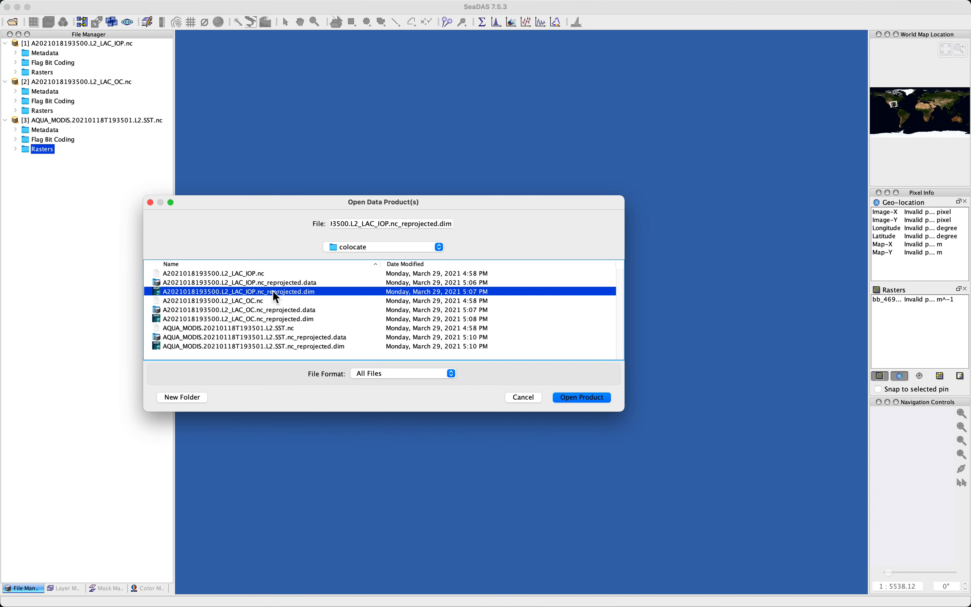
pyautogui.keyDown('super'); pyautogui.click(283, 321); pyautogui.keyUp('super')
pyautogui.keyDown('super'); pyautogui.click(333, 350); pyautogui.keyUp('super')
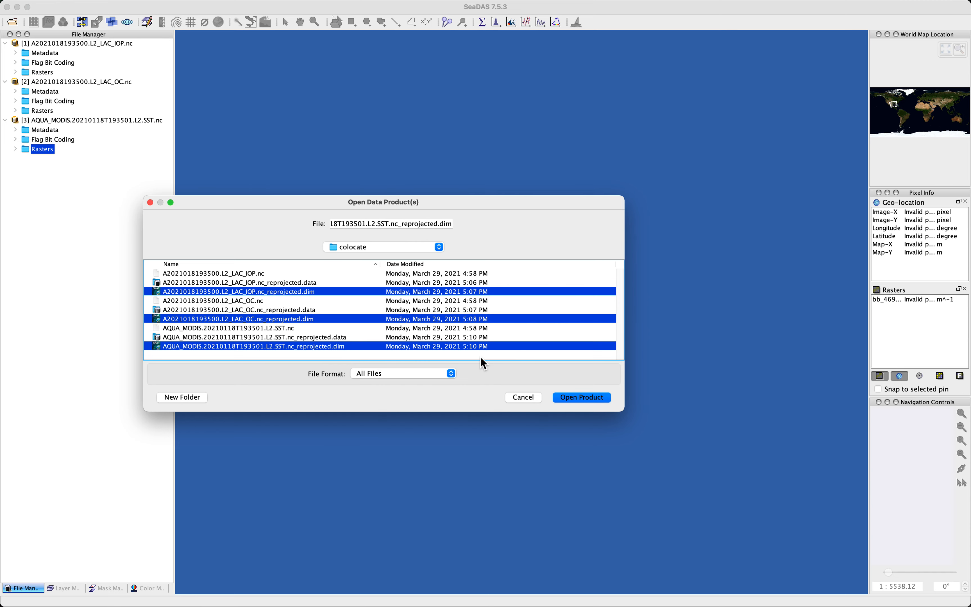
pyautogui.click(583, 398)
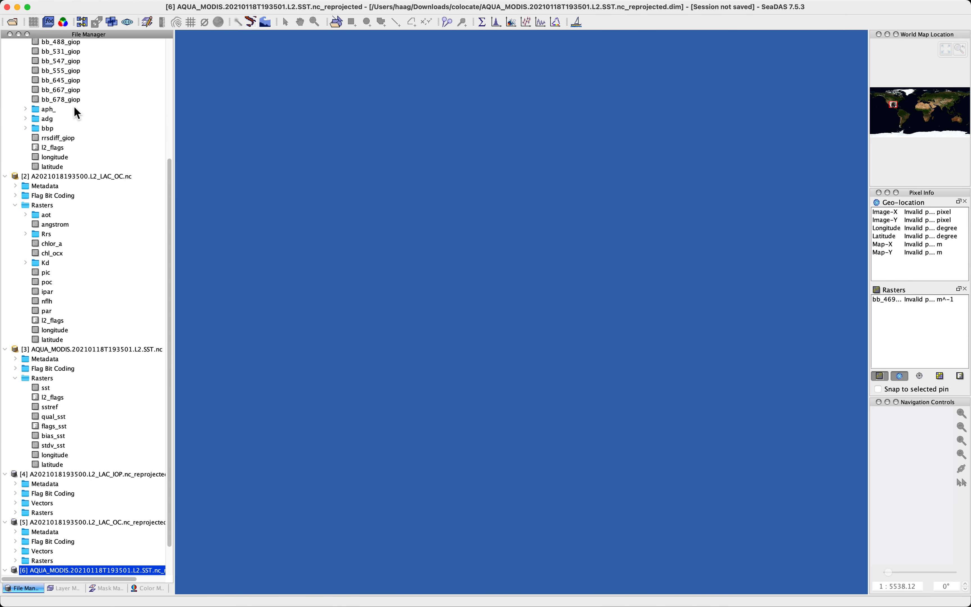
# - Collapse the three original .nc files (LAC_IOP, LAC_OC and SST) in the file tree and close them
pyautogui.scroll(5, 74, 107)
pyautogui.click(5, 43)
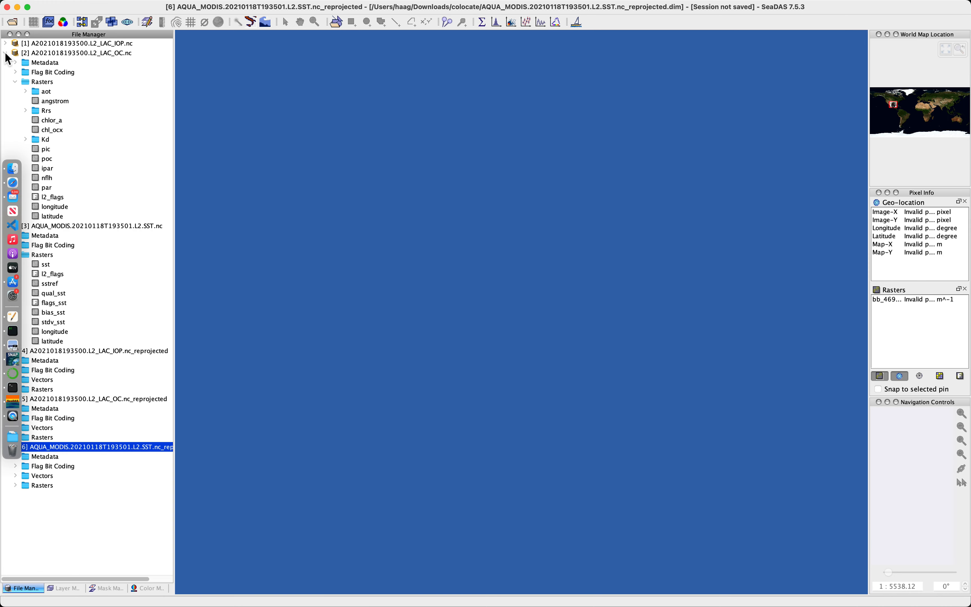
pyautogui.click(4, 52)
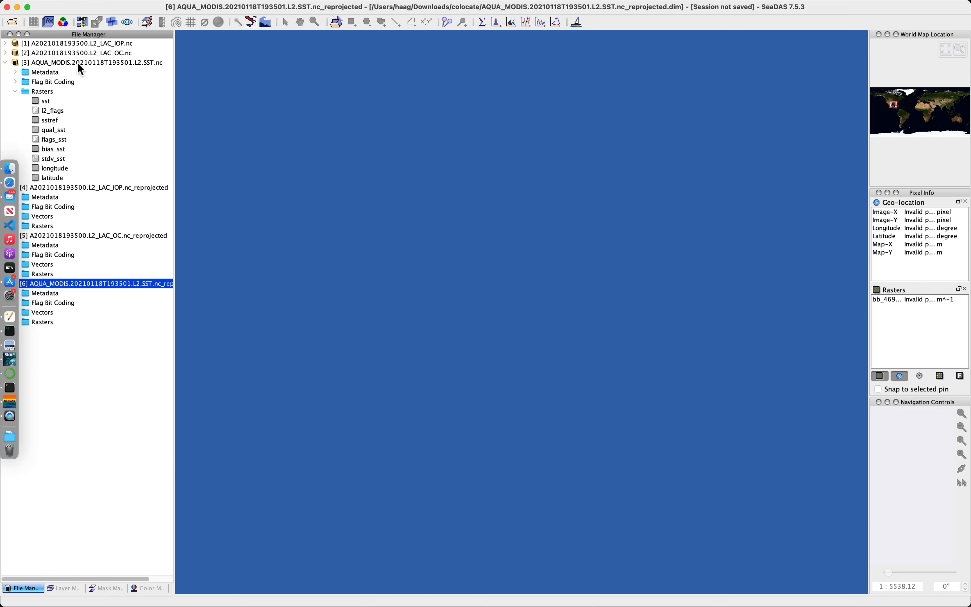
pyautogui.click(5, 62)
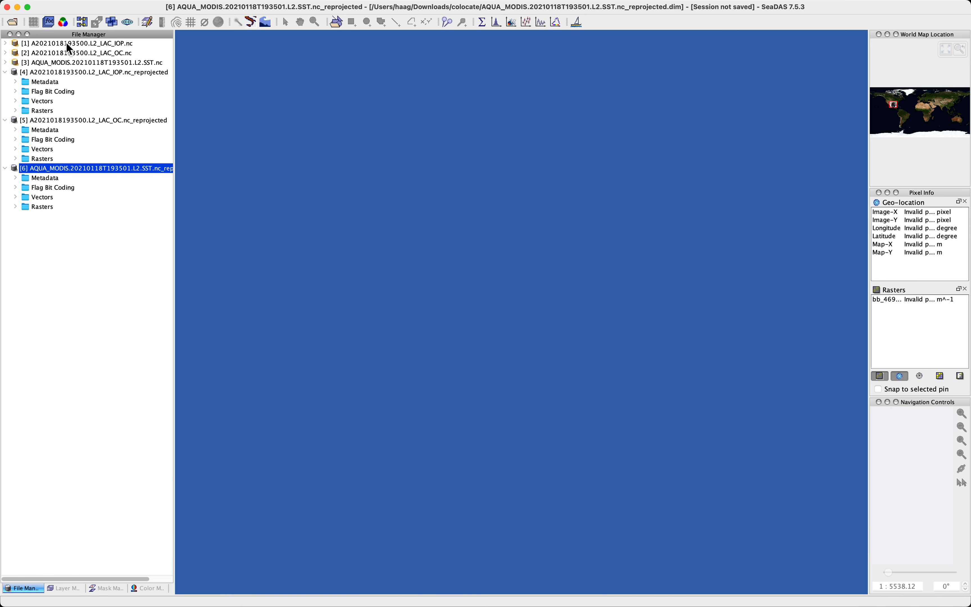
pyautogui.click(68, 45)
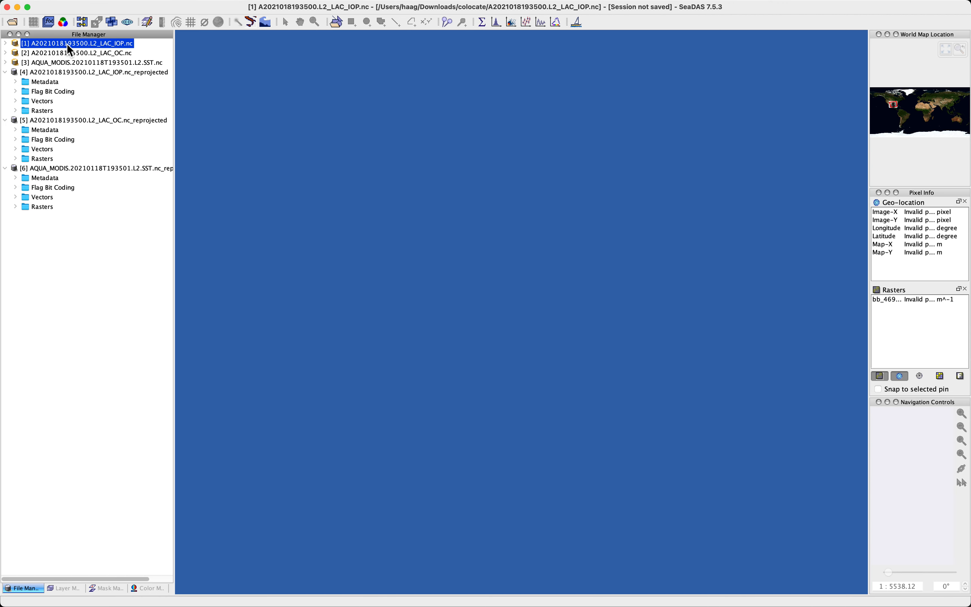
pyautogui.press('super+w')
pyautogui.press('super+w')
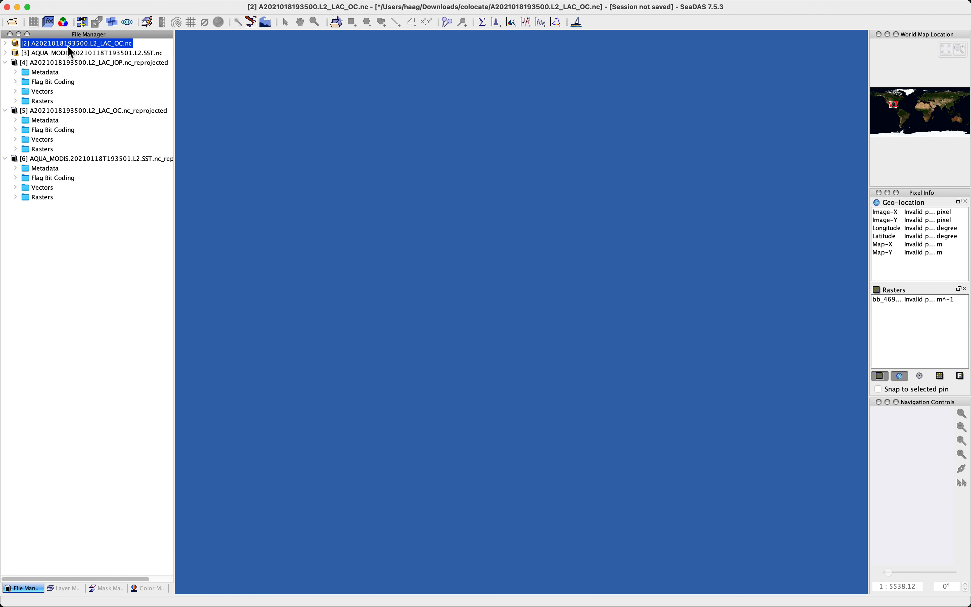
pyautogui.press('super+w')
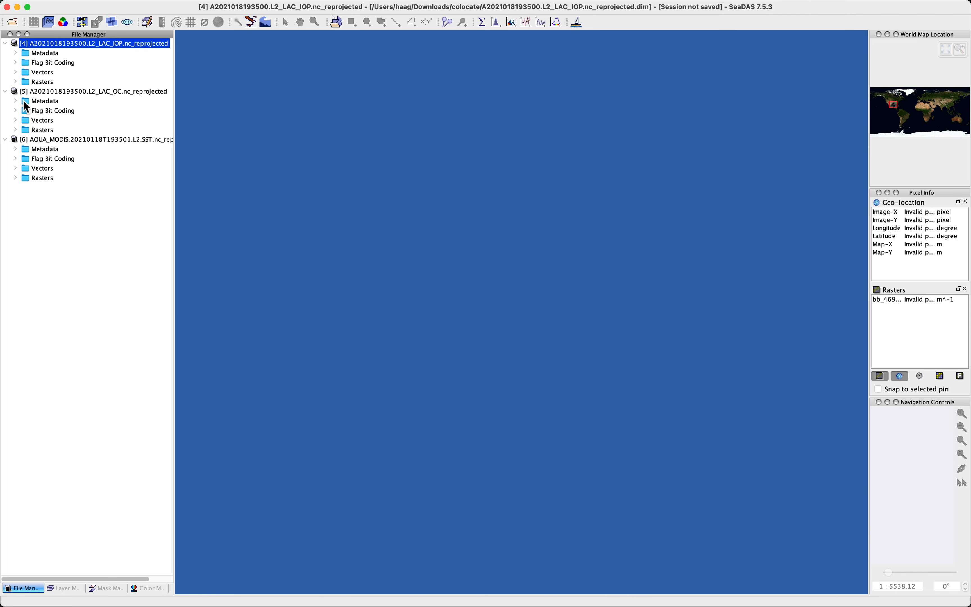
# - Display the chlor_a raster of the reprojected LAC_OC file and switch its map gridlines on, then off again
pyautogui.click(16, 130)
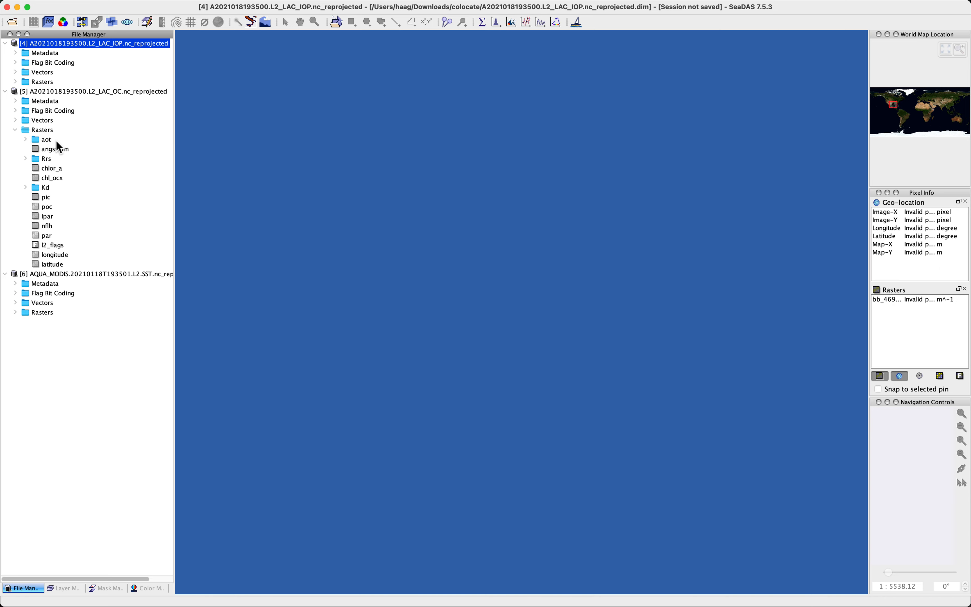
pyautogui.doubleClick(53, 168)
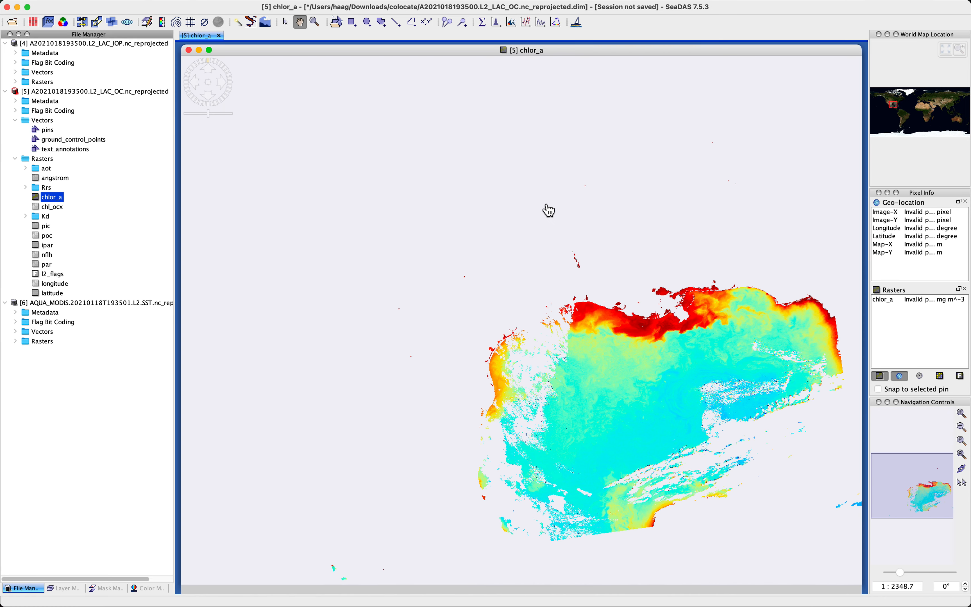
pyautogui.click(191, 22)
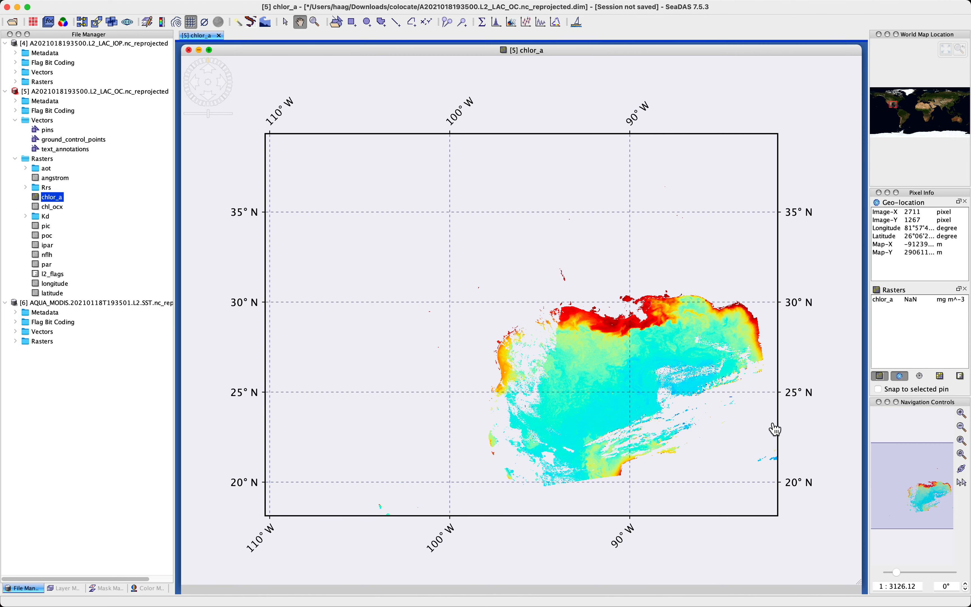
pyautogui.click(192, 24)
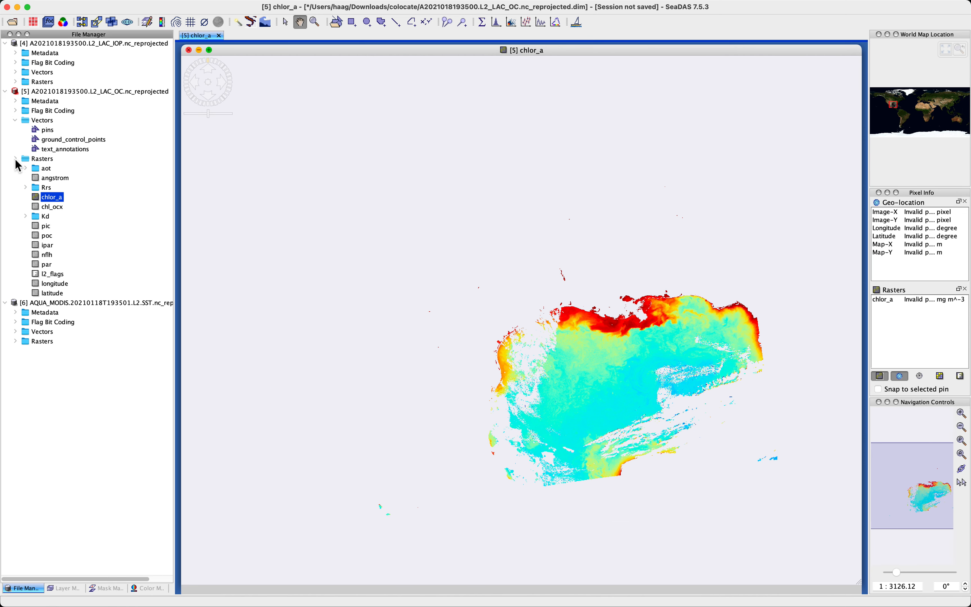
# - Collapse the Rasters and Vectors folders of the reprojected LAC_OC file
pyautogui.click(15, 159)
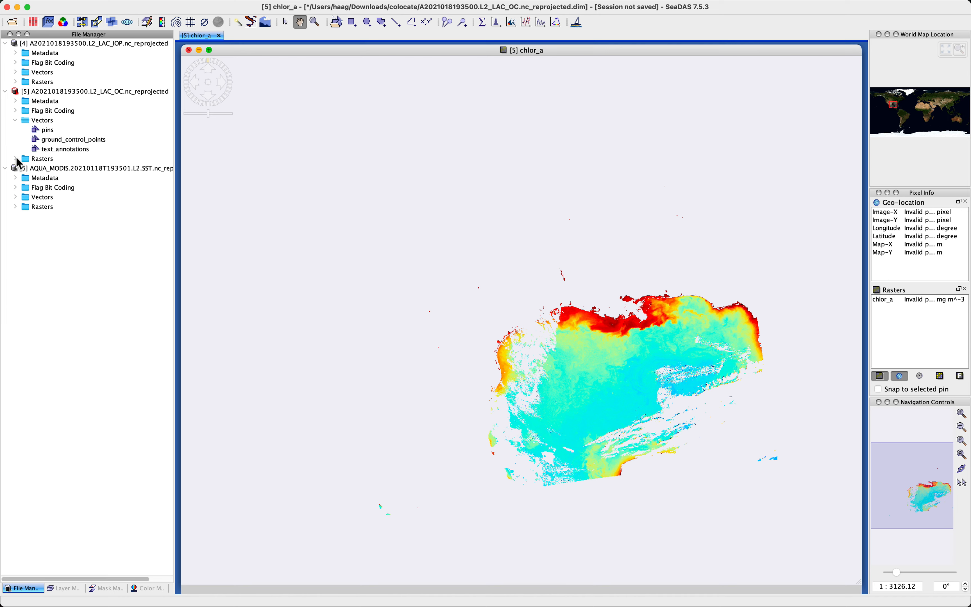
pyautogui.click(16, 119)
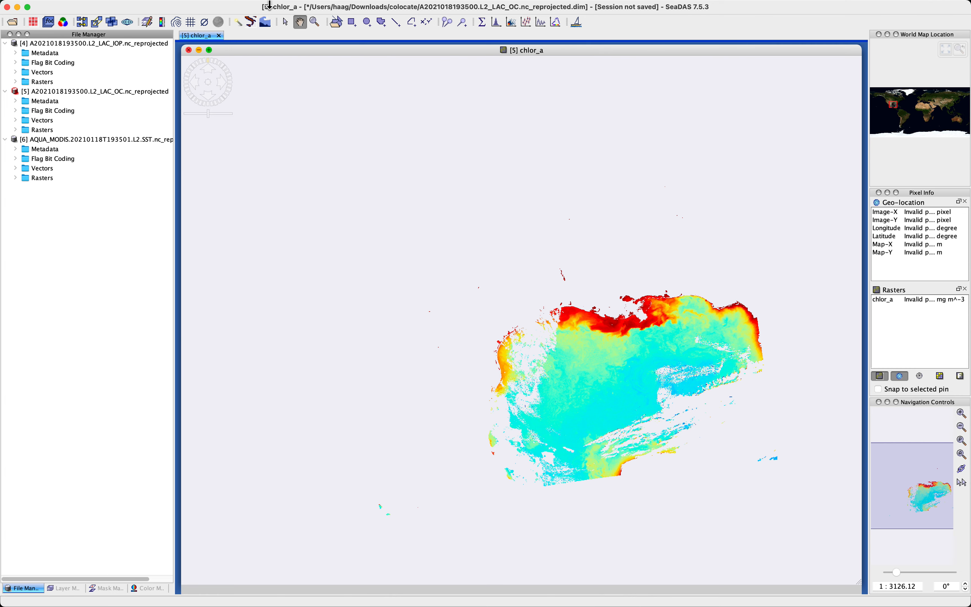
# - Start a raster collocation and set A2021018193500.L2_LAC_OC.nc_reprojected.dim as the reference file
pyautogui.click(244, 6)
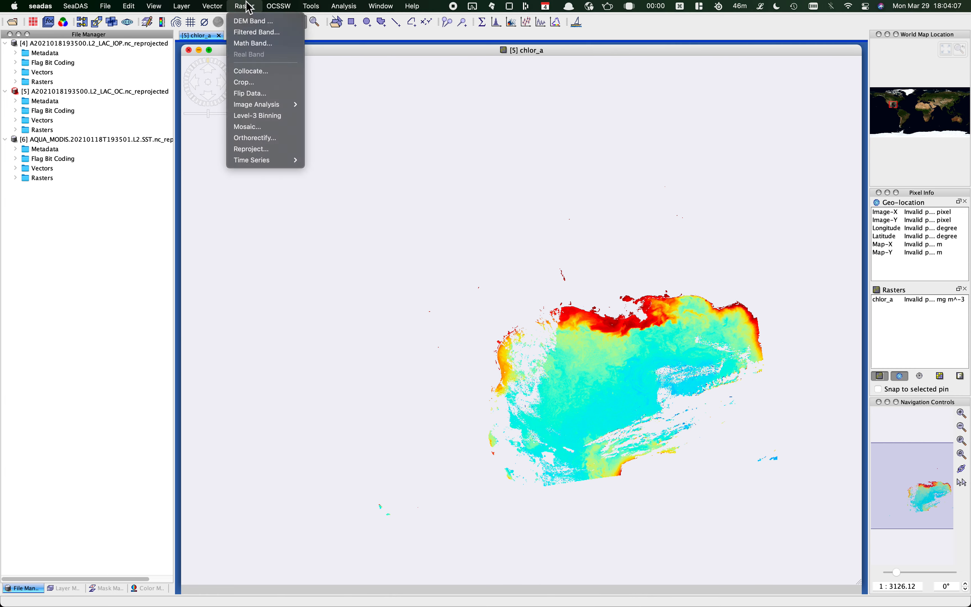
pyautogui.click(249, 70)
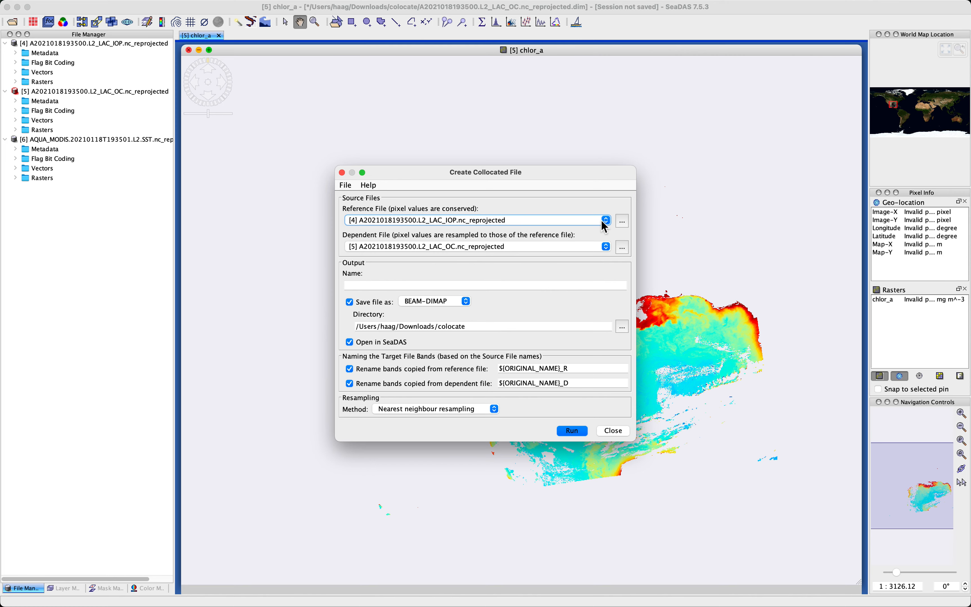
pyautogui.click(622, 224)
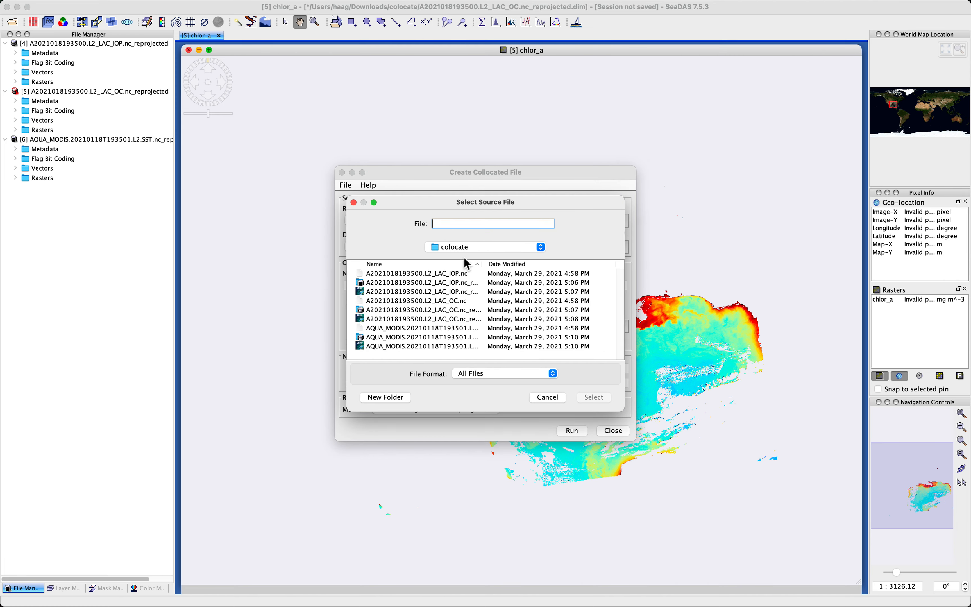
pyautogui.click(349, 292)
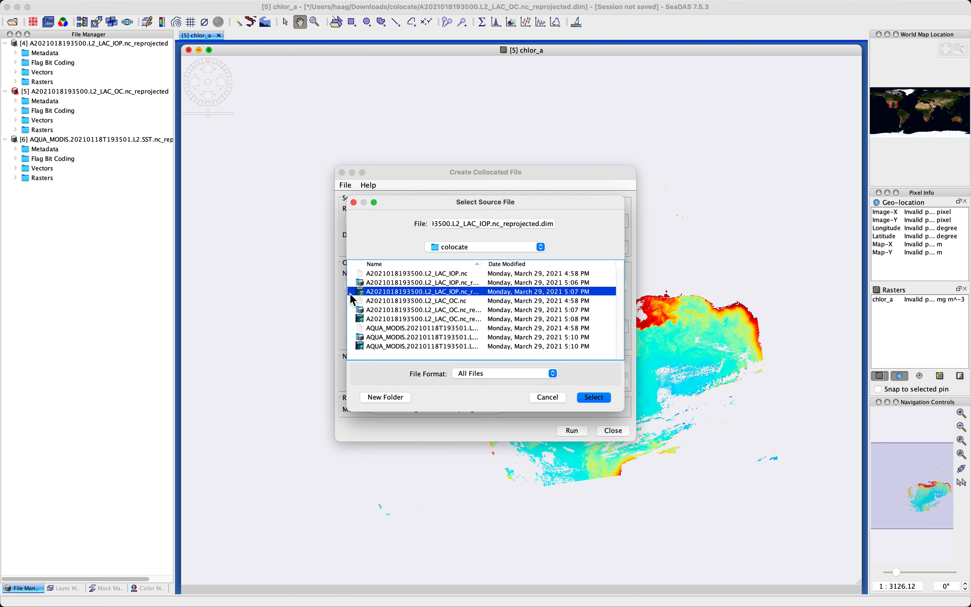
pyautogui.moveTo(348, 298); pyautogui.dragTo(178, 301)
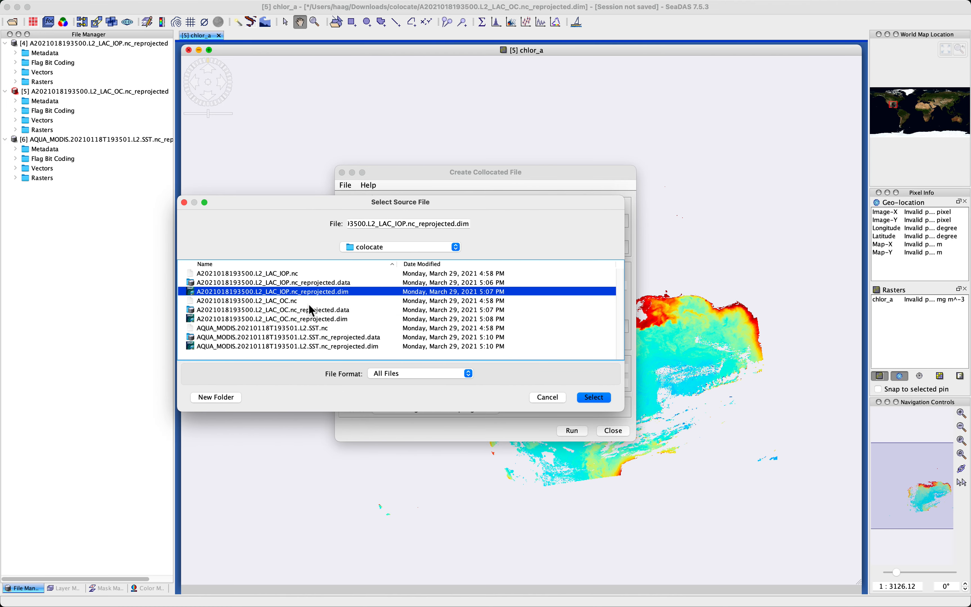
pyautogui.click(306, 319)
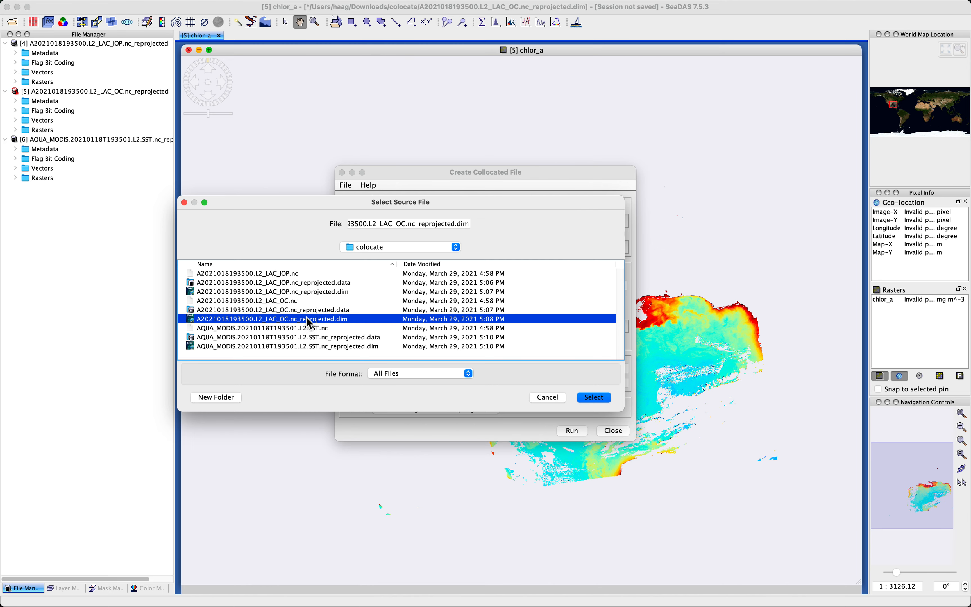
pyautogui.click(594, 398)
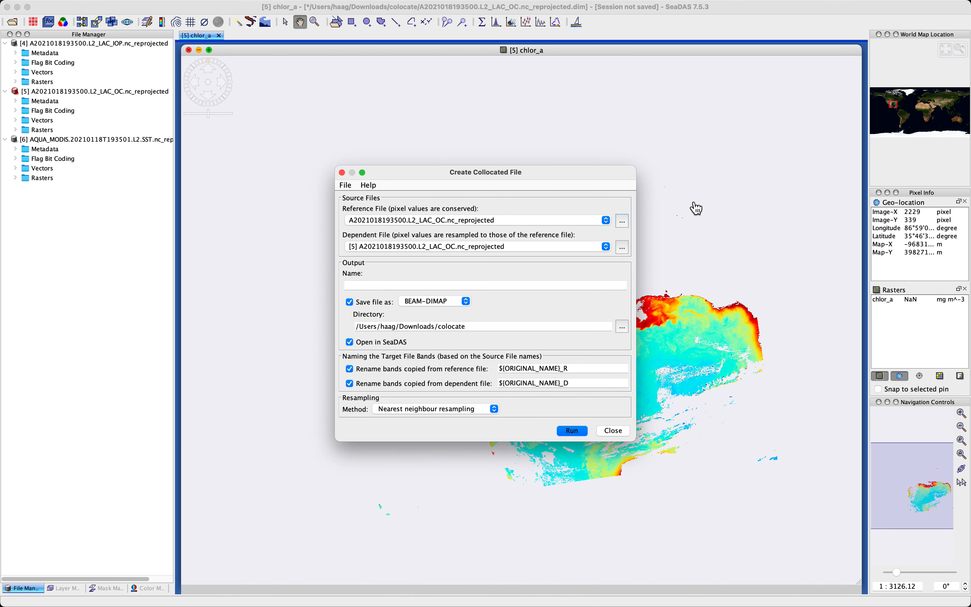
# - Set AQUA_MODIS.20210118T193501.L2.SST.nc_reprojected.dim as the dependent file of the collocation
pyautogui.click(621, 247)
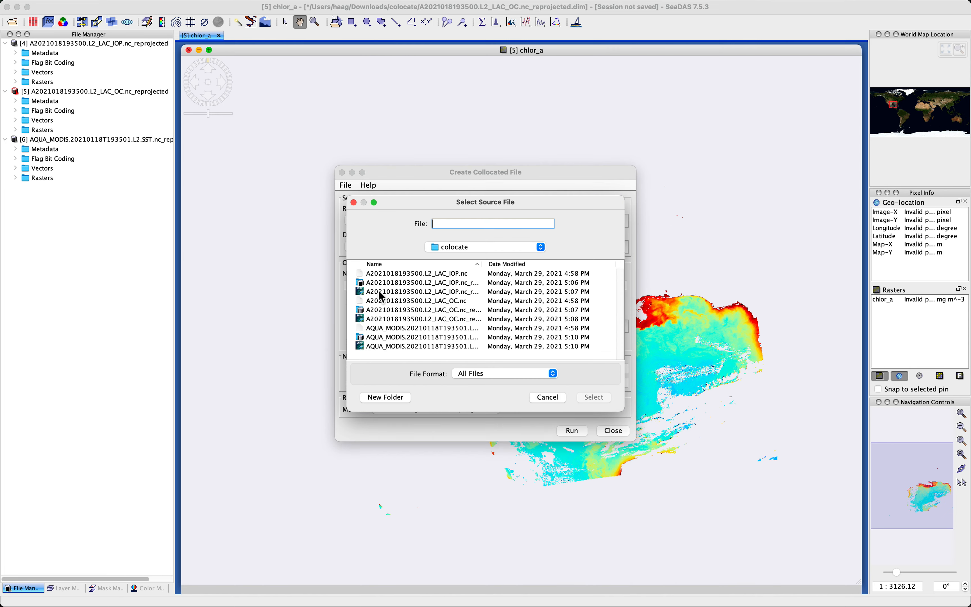
pyautogui.moveTo(347, 298); pyautogui.dragTo(153, 297)
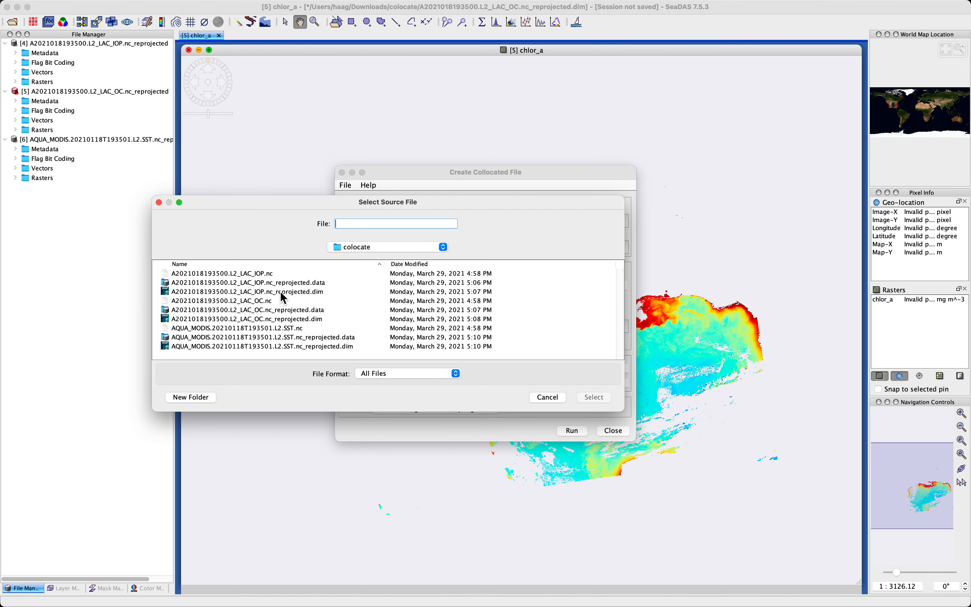
pyautogui.click(316, 348)
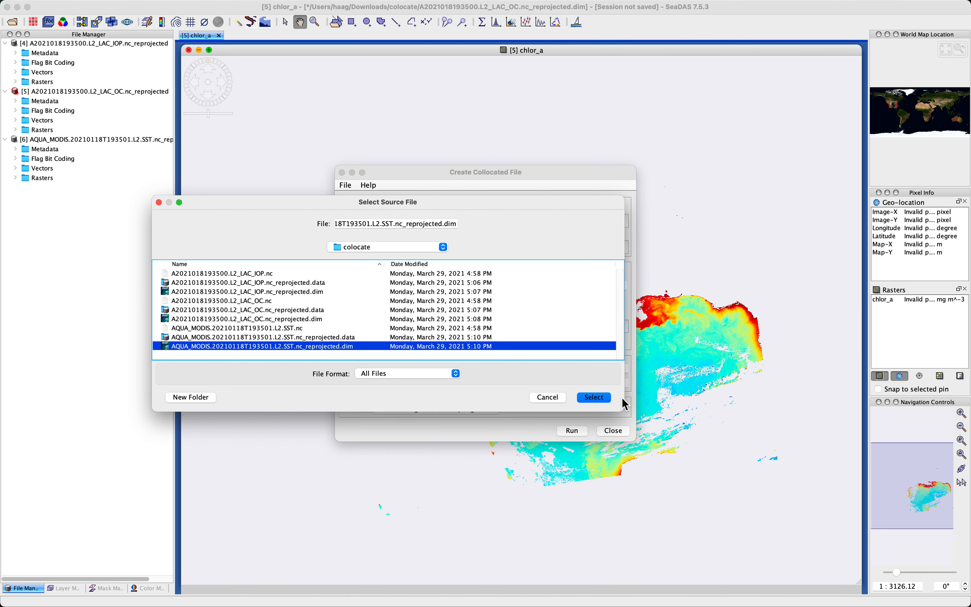
pyautogui.click(604, 399)
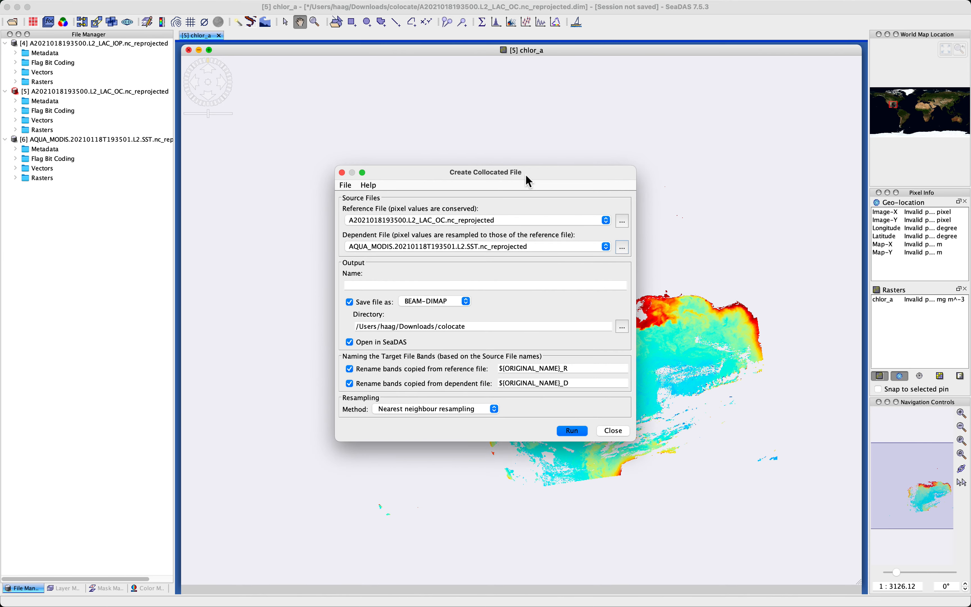
# - Name the collocated output file A2021018193500.R_OC_SST
pyautogui.click(456, 287)
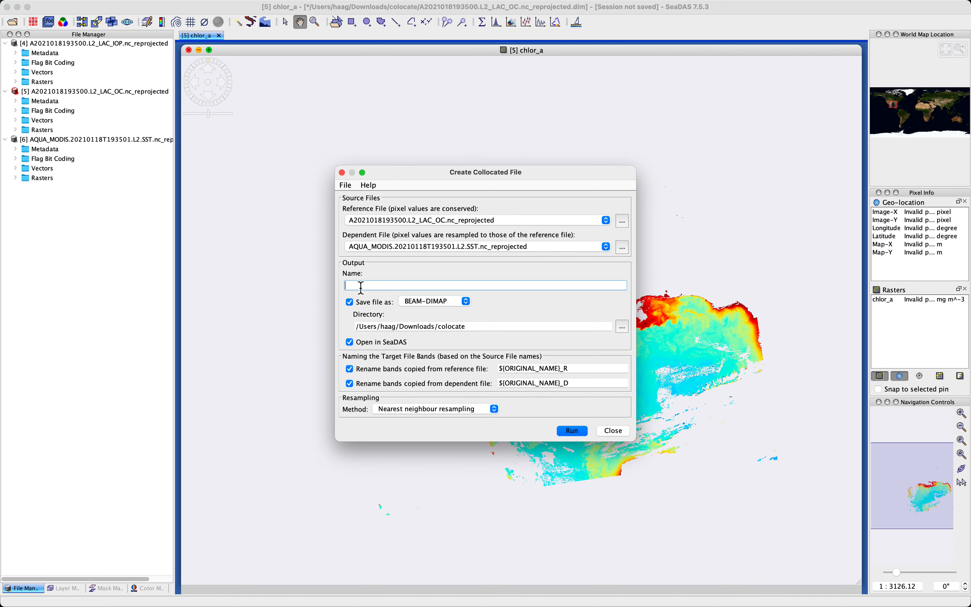
pyautogui.write('A2012')
pyautogui.write('01')
pyautogui.write('8')
pyautogui.write('1935')
pyautogui.write('00')
pyautogui.write('2')
pyautogui.click(371, 285)
pyautogui.press('BackSpace')
pyautogui.write('OC_ST')
pyautogui.press('BackSpace')
pyautogui.press('BackSpace')
pyautogui.press('BackSpace')
pyautogui.press('BackSpace')
pyautogui.press('BackSpace')
pyautogui.write('R_OC_SST')
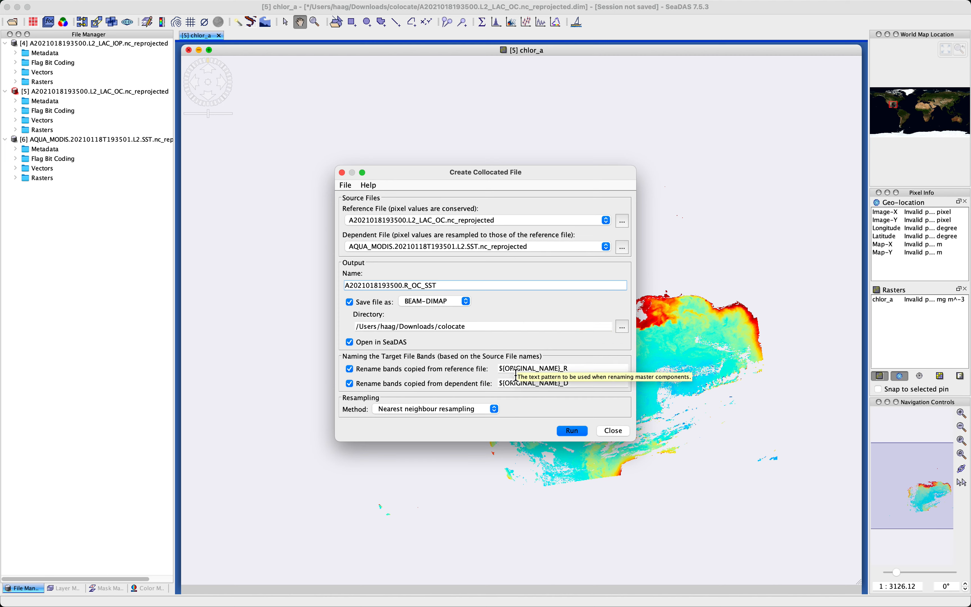
# - Set the band naming patterns to ${ORIGINAL_NAME}_oc for the reference file and ${ORIGINAL_NAME}_sst for the dependent file
pyautogui.click(577, 370)
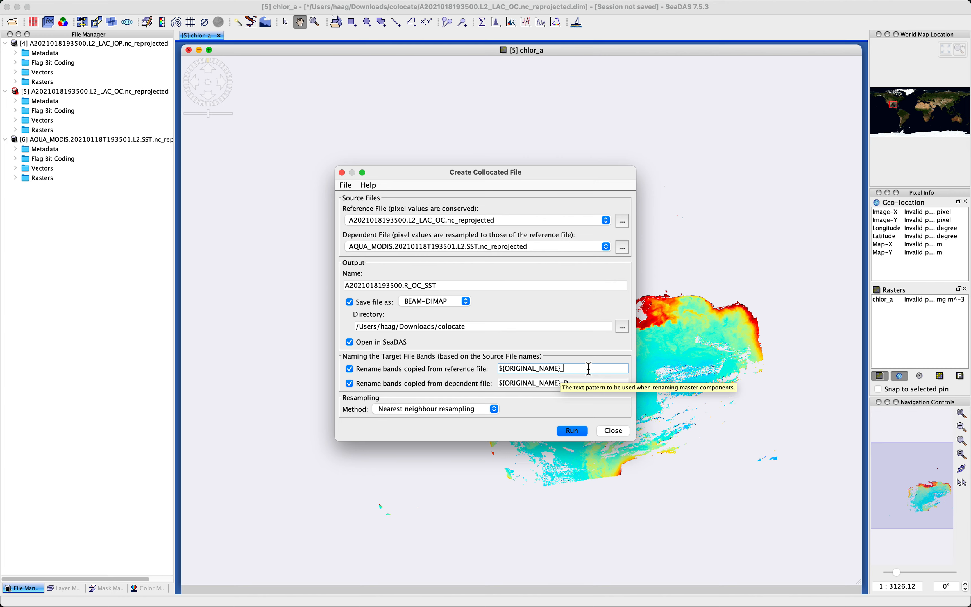
pyautogui.write('c')
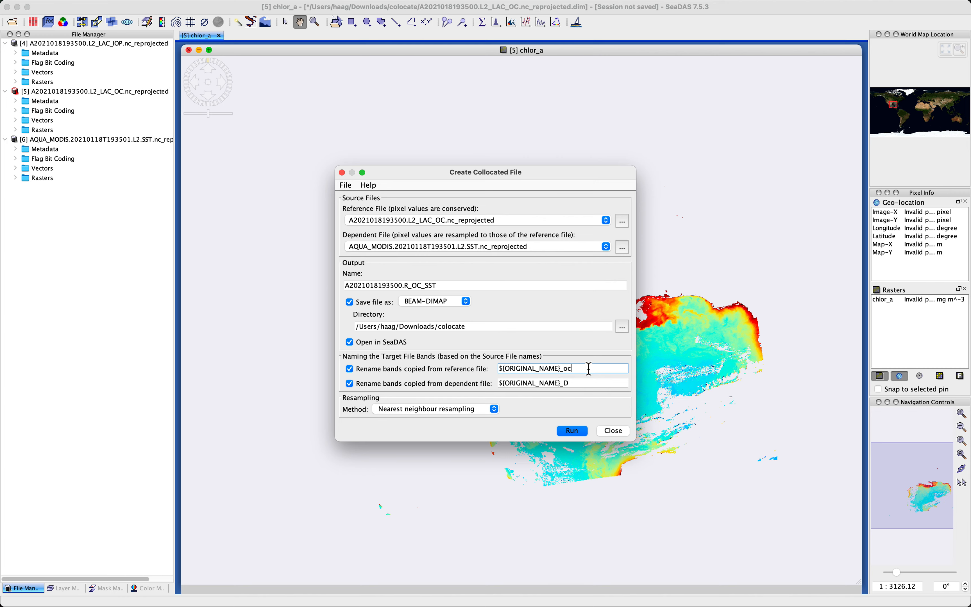
pyautogui.click(585, 385)
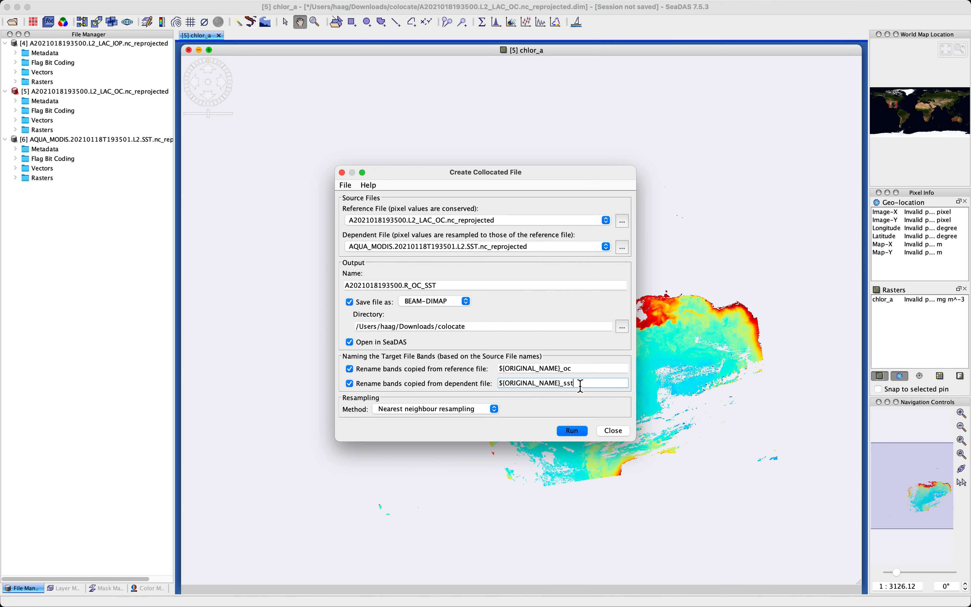
# - Run the collocation to create A2021018193500.R_OC_SST, dismiss the completion notice and close the collocation dialog
pyautogui.click(572, 430)
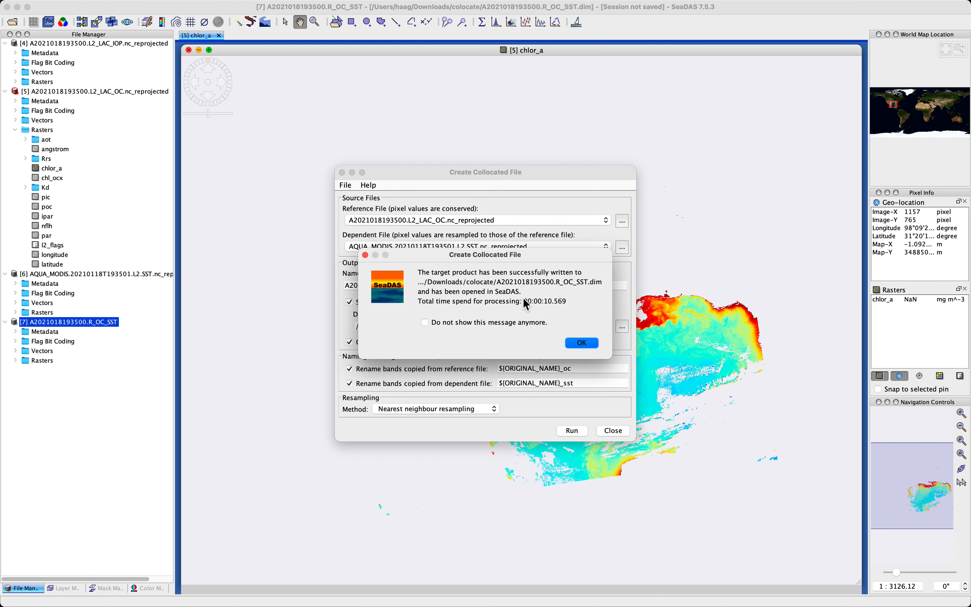
pyautogui.click(587, 345)
pyautogui.click(612, 430)
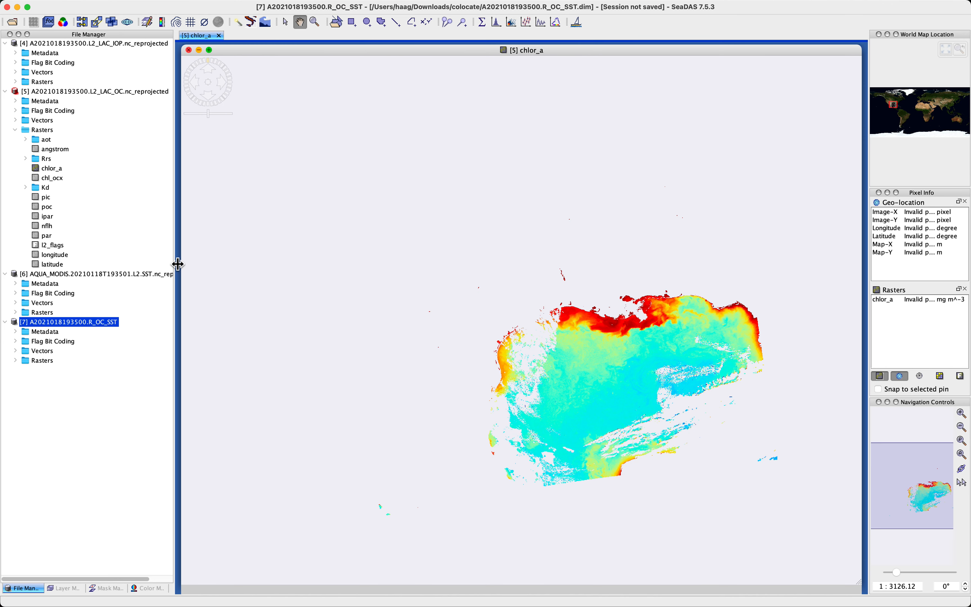
# - Widen the file list and expand the rasters of A2021018193500.R_OC_SST to review the band names
pyautogui.moveTo(178, 264); pyautogui.dragTo(240, 257)
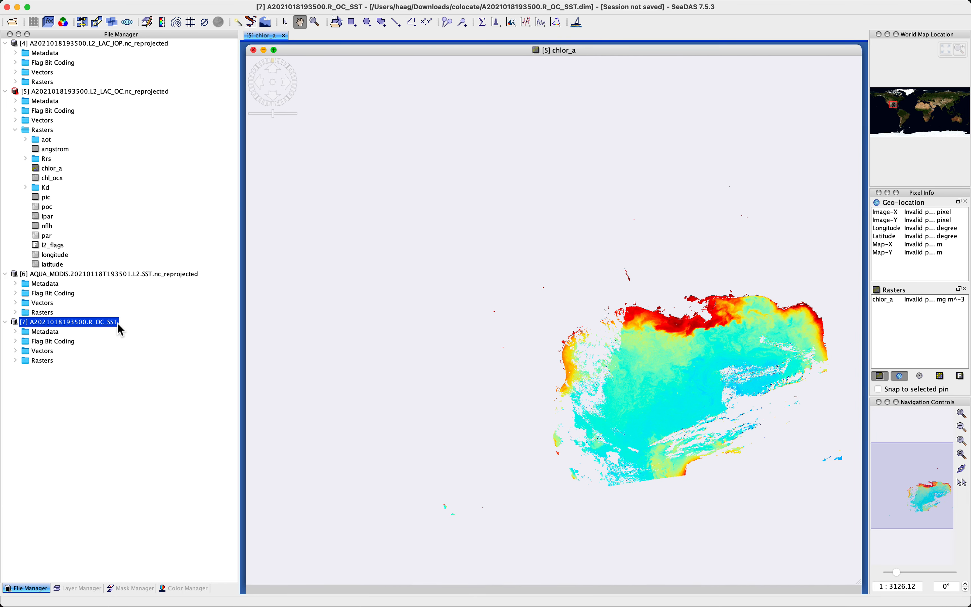
pyautogui.click(16, 361)
pyautogui.scroll(-3, 75, 435)
pyautogui.scroll(1, 75, 434)
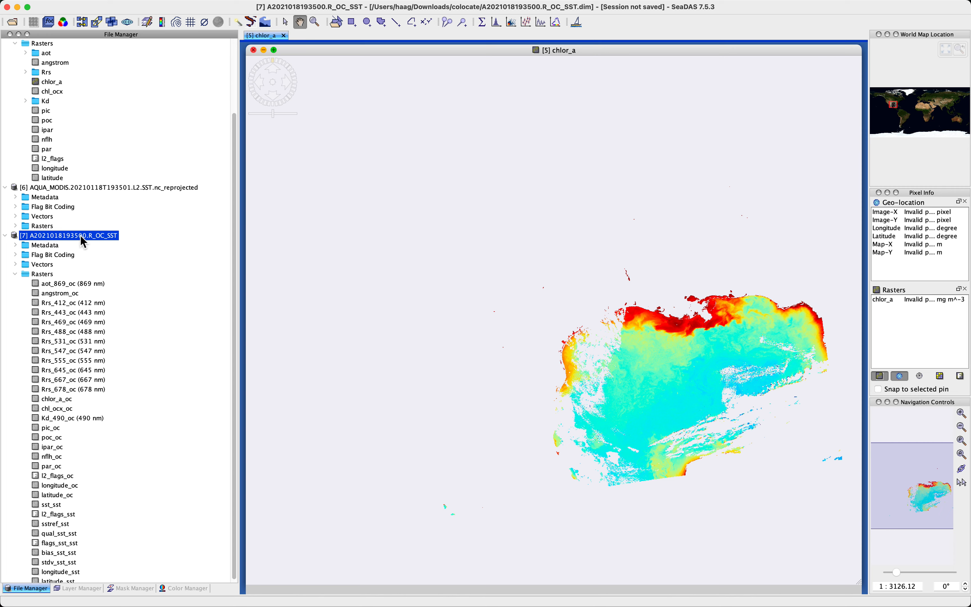
pyautogui.scroll(5, 80, 134)
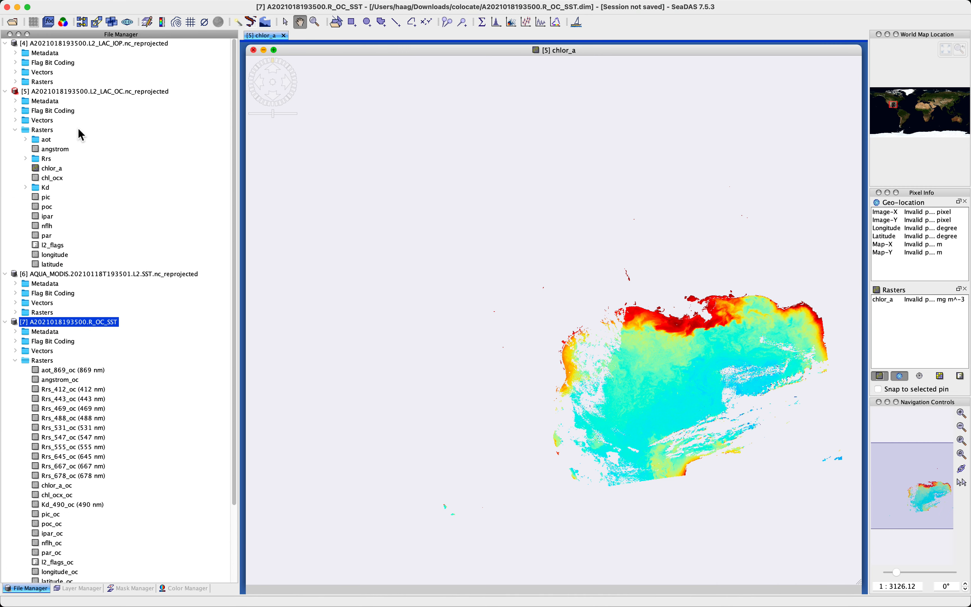
# - Collapse the reprojected OC and SST files and the rasters of A2021018193500.R_OC_SST in the file list
pyautogui.click(5, 44)
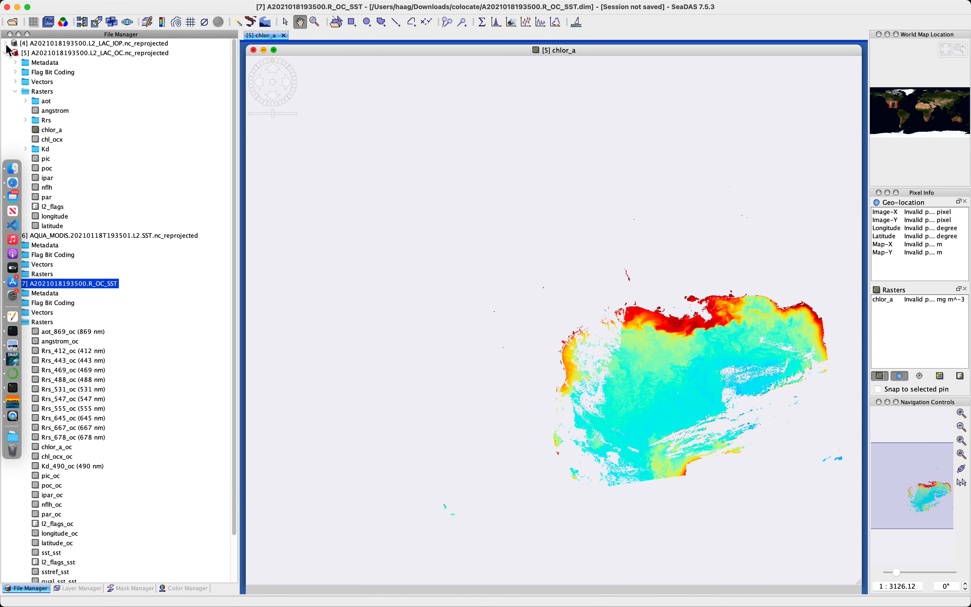
pyautogui.click(5, 53)
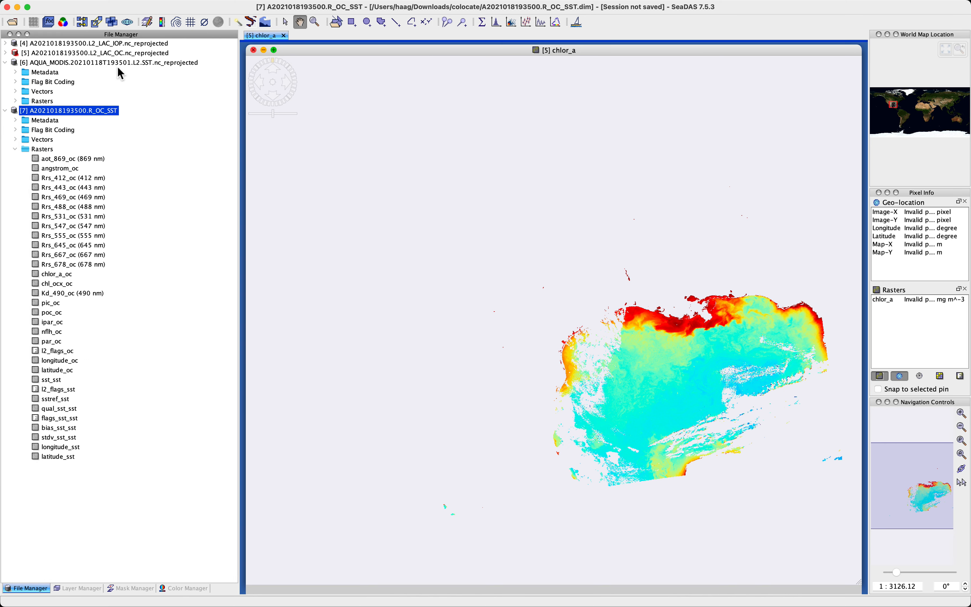
pyautogui.click(6, 44)
pyautogui.click(5, 101)
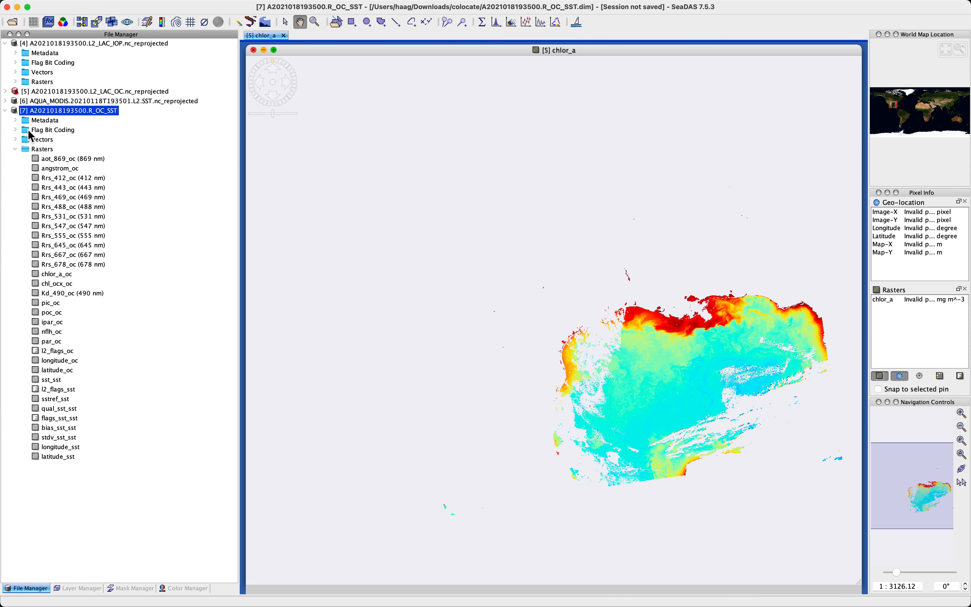
pyautogui.click(16, 149)
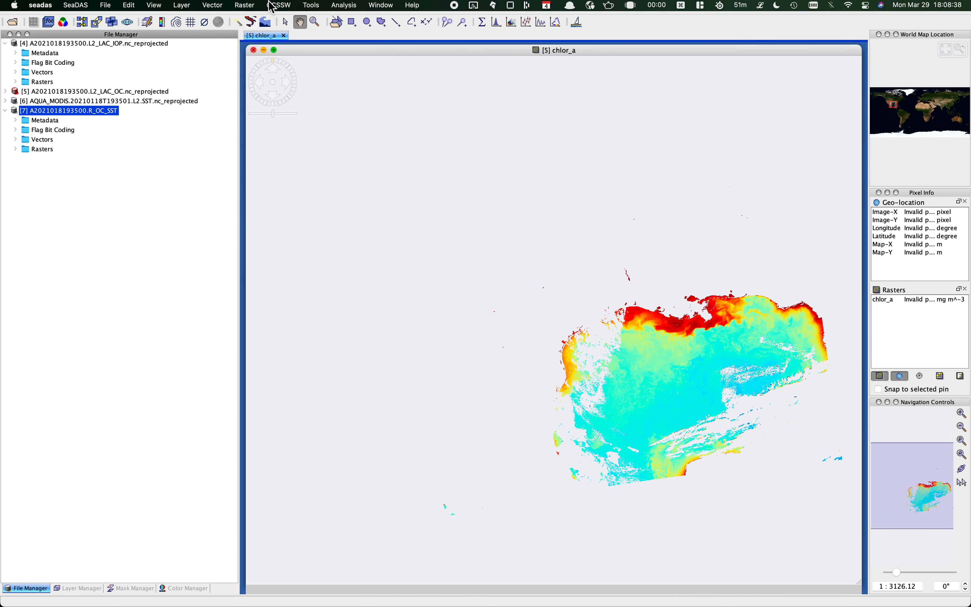
# - Start a new raster collocation and set A2021018193500.R_OC_SST.dim as its reference file
pyautogui.click(244, 6)
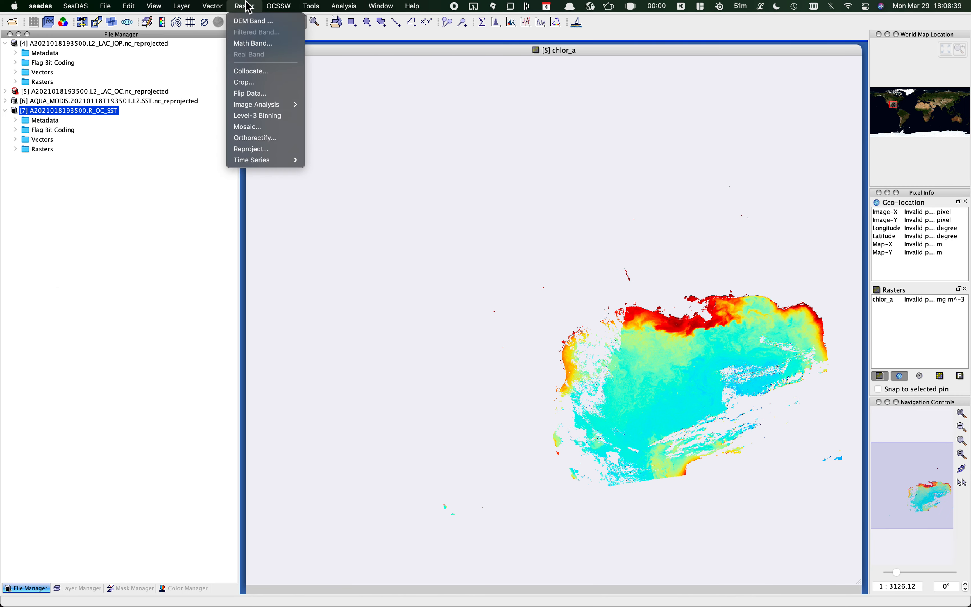
pyautogui.click(257, 72)
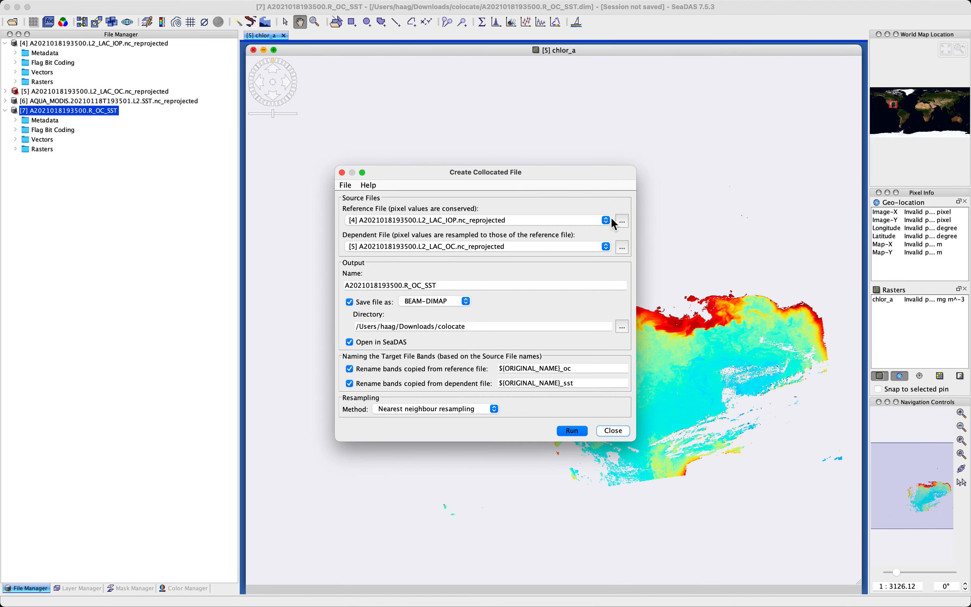
pyautogui.click(622, 222)
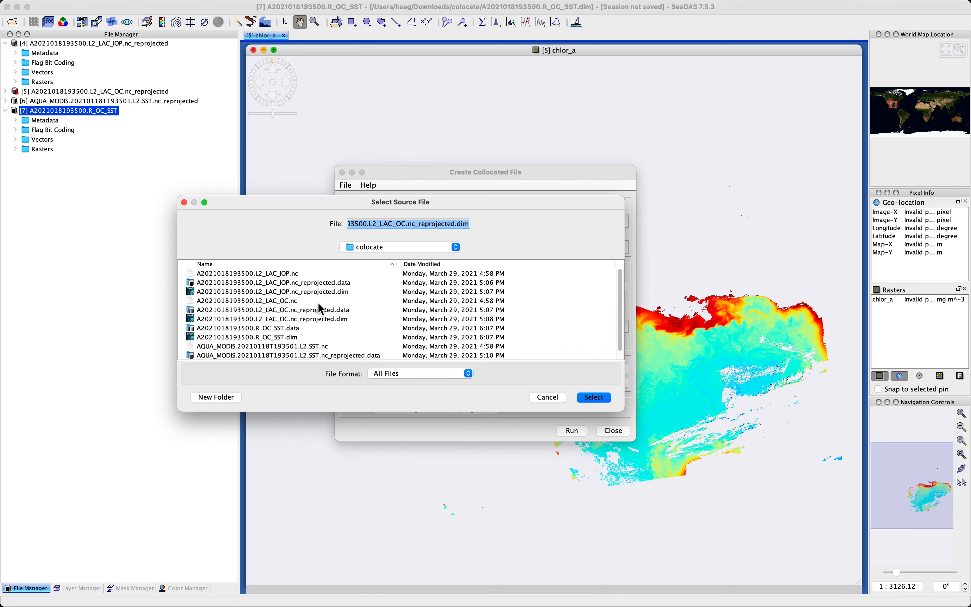
pyautogui.click(277, 339)
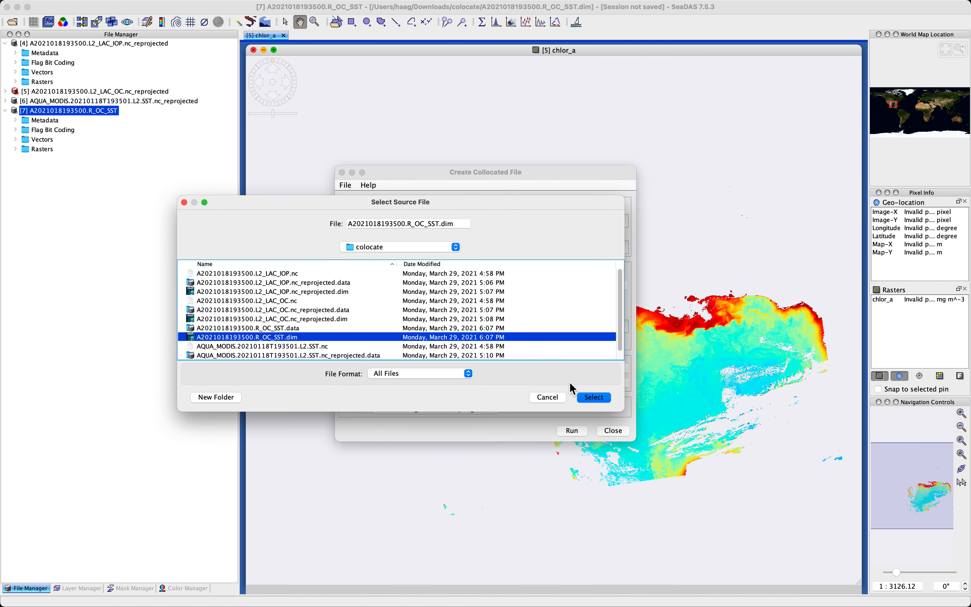
pyautogui.click(598, 396)
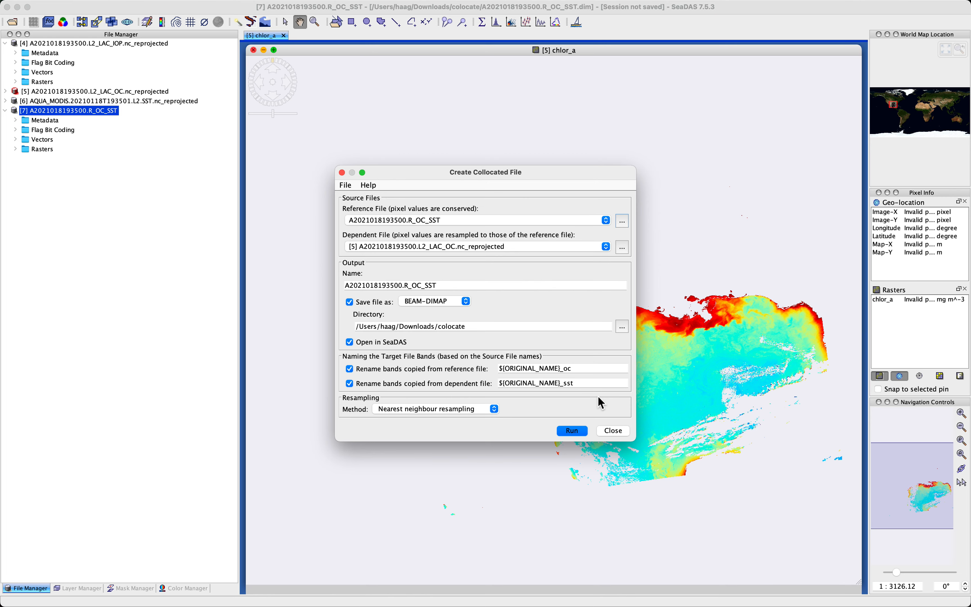
# - Set A2021018193500.L2_LAC_IOP.nc_reprojected.dim as the dependent file and name the output A2021018193500.R_OC_SST_IOP
pyautogui.click(622, 247)
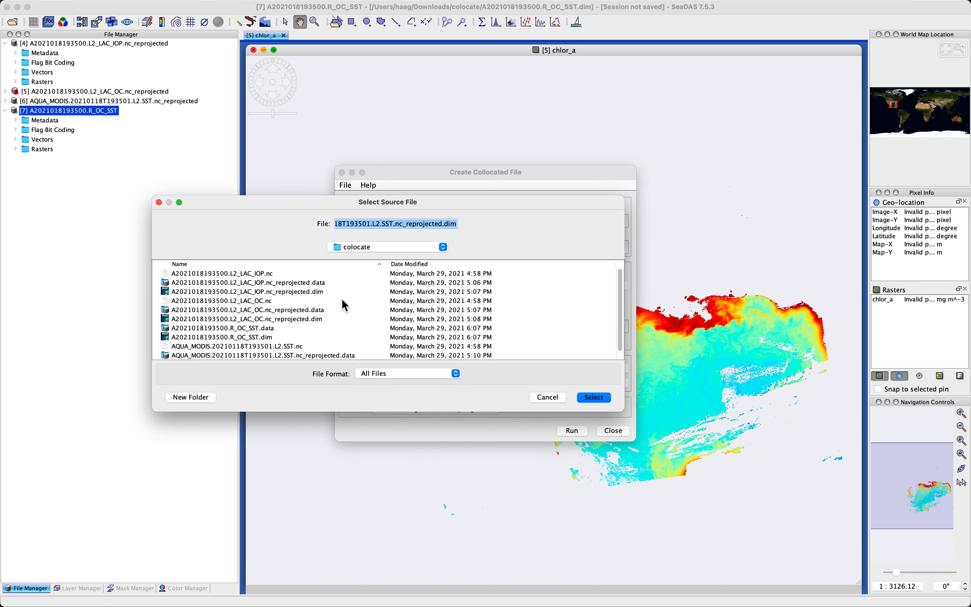
pyautogui.click(303, 291)
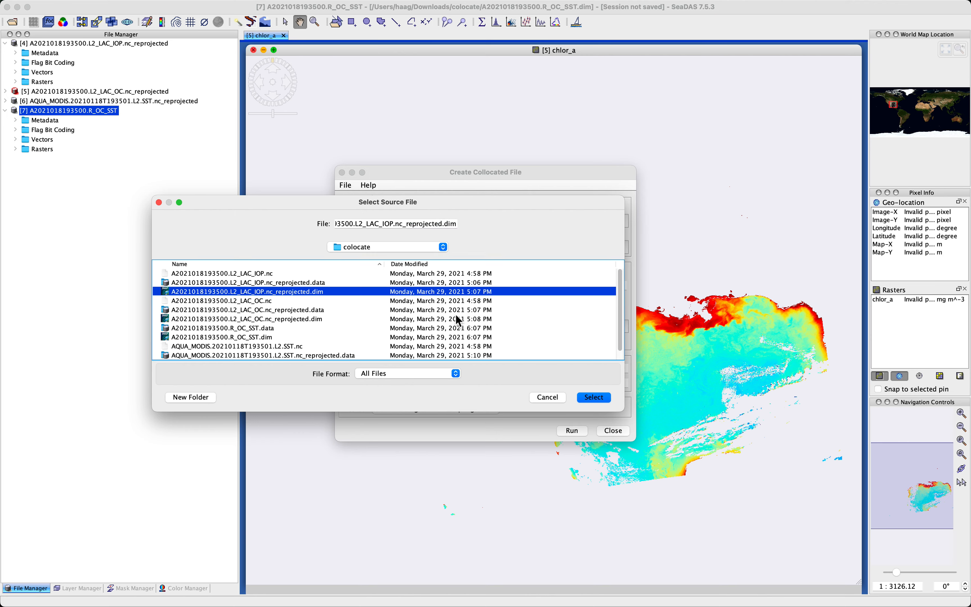
pyautogui.click(602, 398)
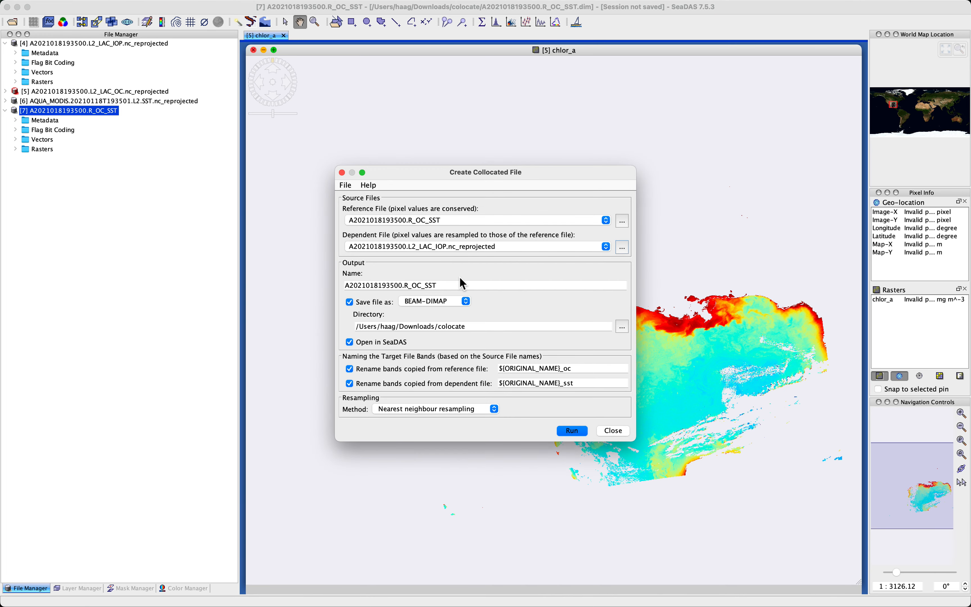
pyautogui.click(445, 286)
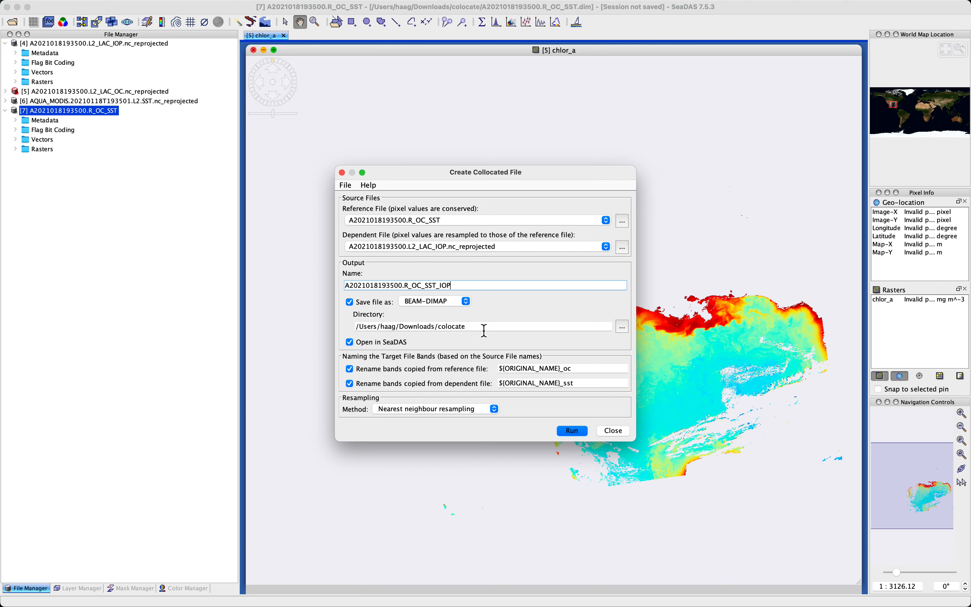
# - Set the band naming patterns to ${ORIGINAL_NAME} for the reference file and ${ORIGINAL_NAME}_iop for the dependent file
pyautogui.click(588, 372)
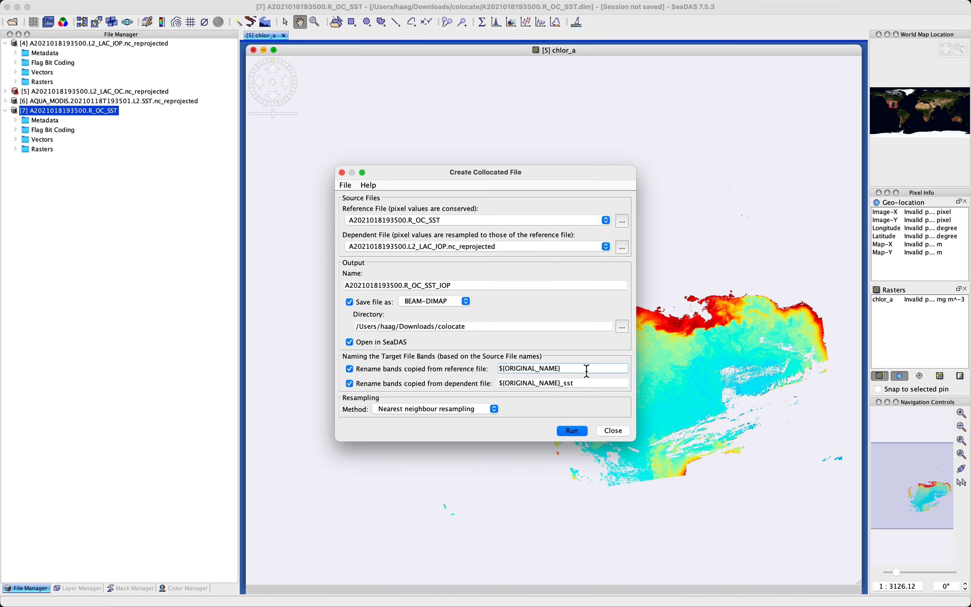
pyautogui.click(586, 387)
pyautogui.press('BackSpace')
pyautogui.press('BackSpace')
pyautogui.press('BackSpace')
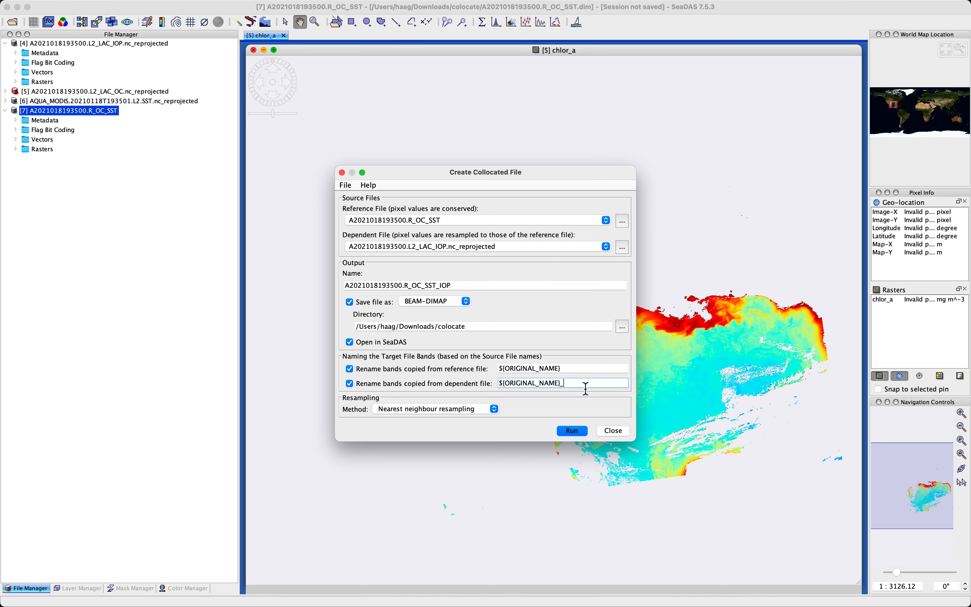
pyautogui.write('iop')
pyautogui.click(575, 368)
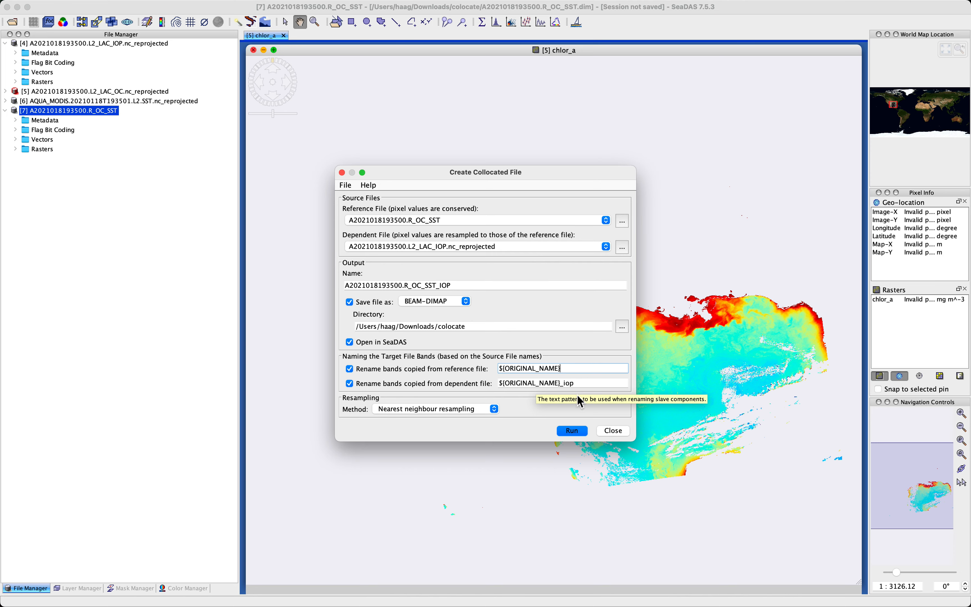
# - Run the collocation to create A2021018193500.R_OC_SST_IOP, dismiss the completion notice and close the collocation dialog
pyautogui.click(571, 431)
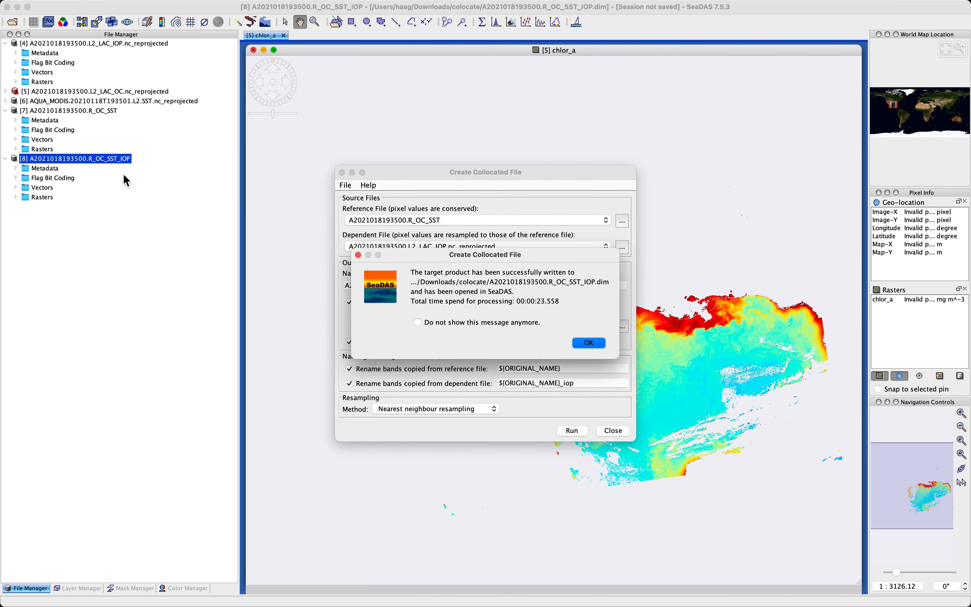
pyautogui.click(588, 343)
pyautogui.click(613, 430)
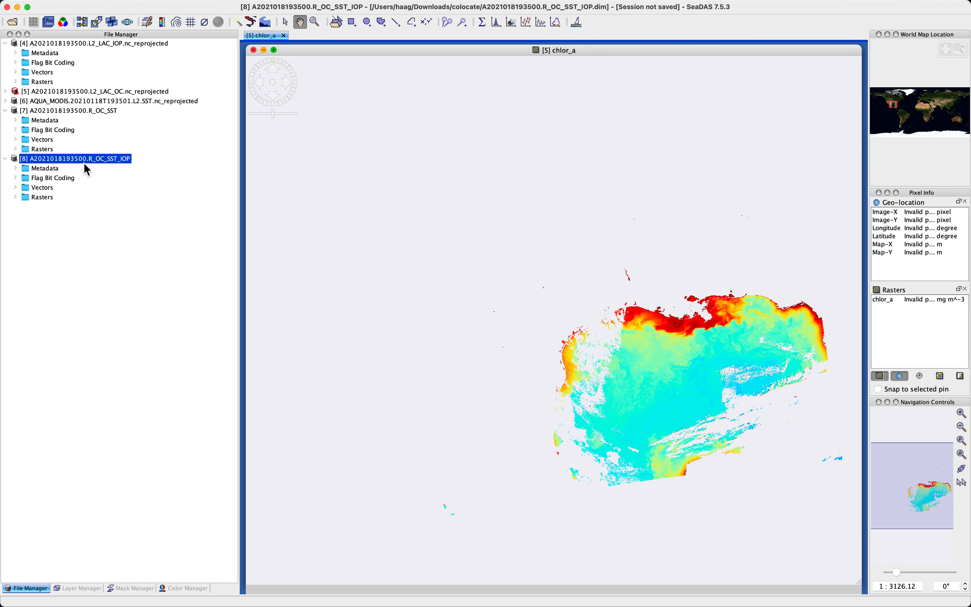
# - Review the rasters of A2021018193500.R_OC_SST_IOP and collapse the R_OC_SST and reprojected IOP files in the file list
pyautogui.click(15, 197)
pyautogui.scroll(-10, 79, 321)
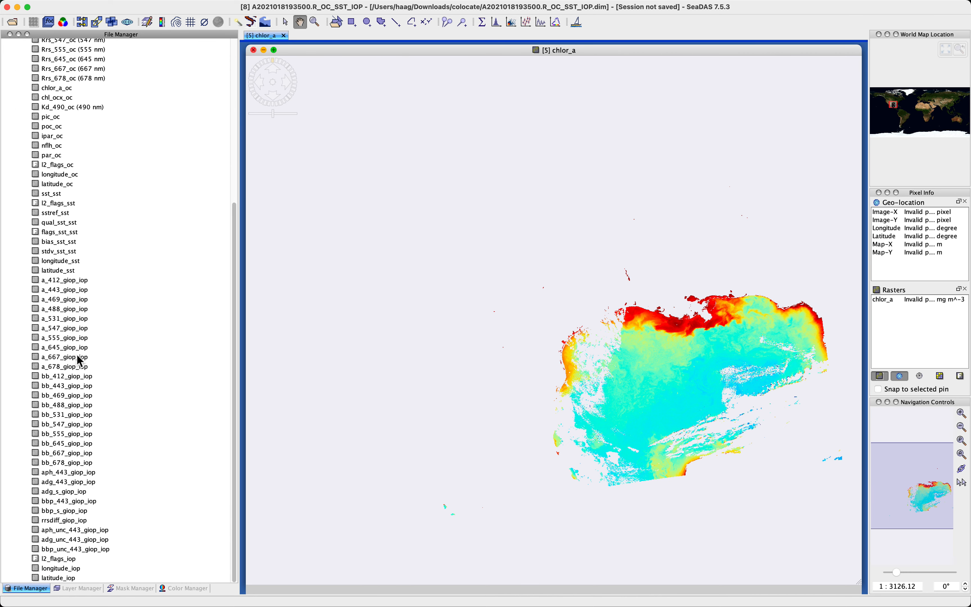
pyautogui.scroll(5, 79, 360)
pyautogui.scroll(-5, 79, 360)
pyautogui.scroll(5, 80, 361)
pyautogui.scroll(3, 77, 354)
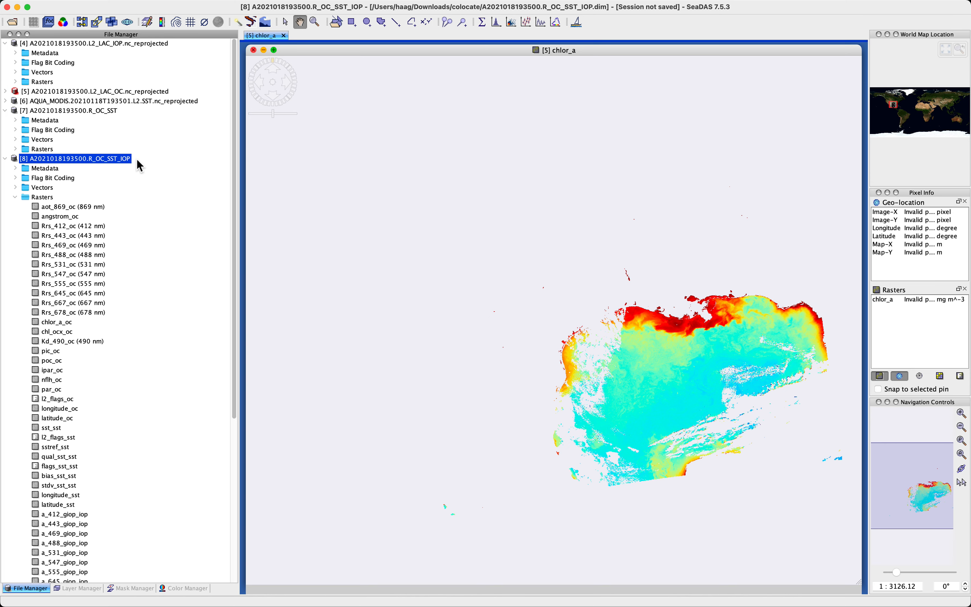
pyautogui.click(5, 110)
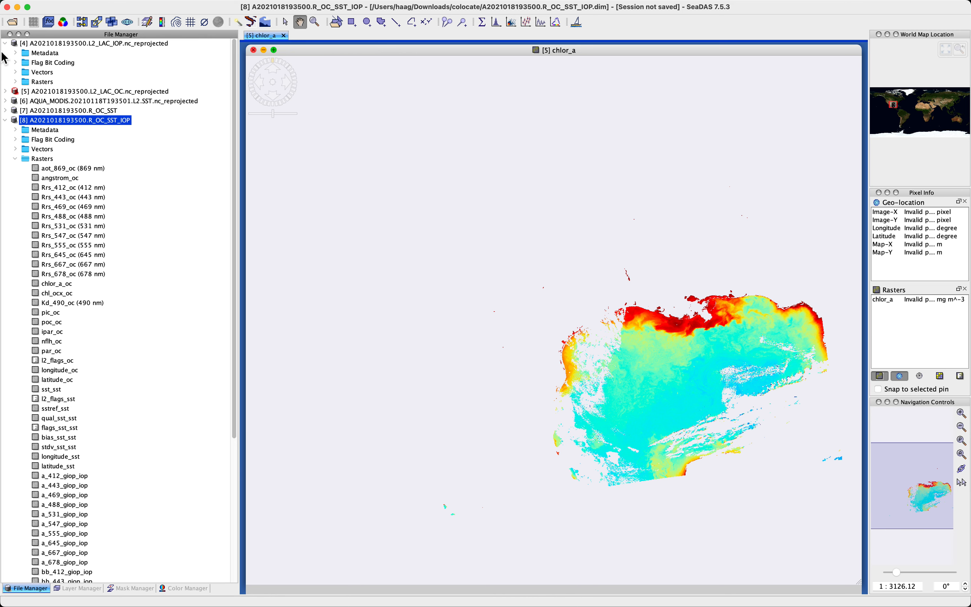
pyautogui.click(4, 44)
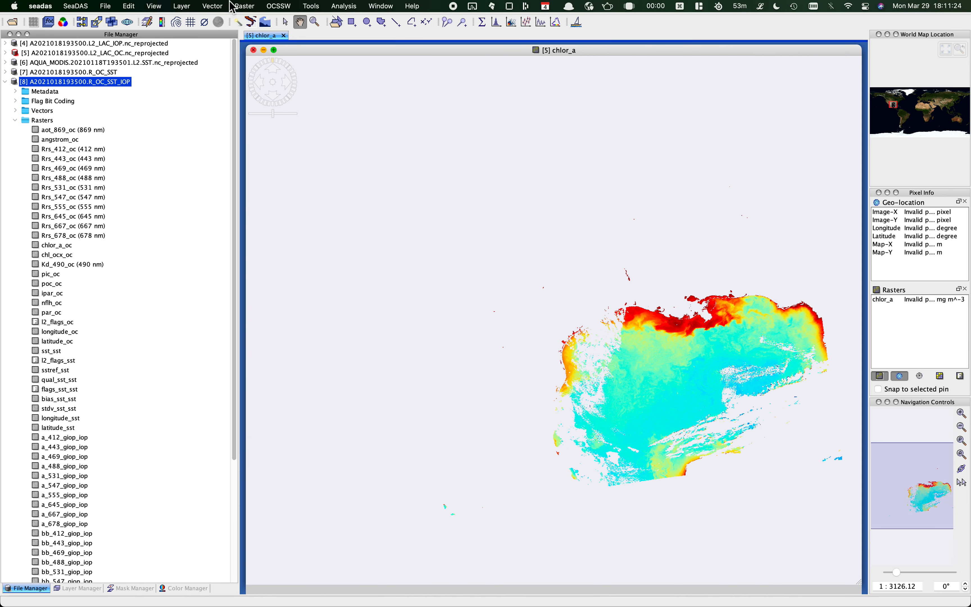
# - Start a crop of A2021018193500.R_OC_SST_IOP and reduce the preview region to about X 1134–2724 and Y 702–1962 pixels
pyautogui.click(245, 5)
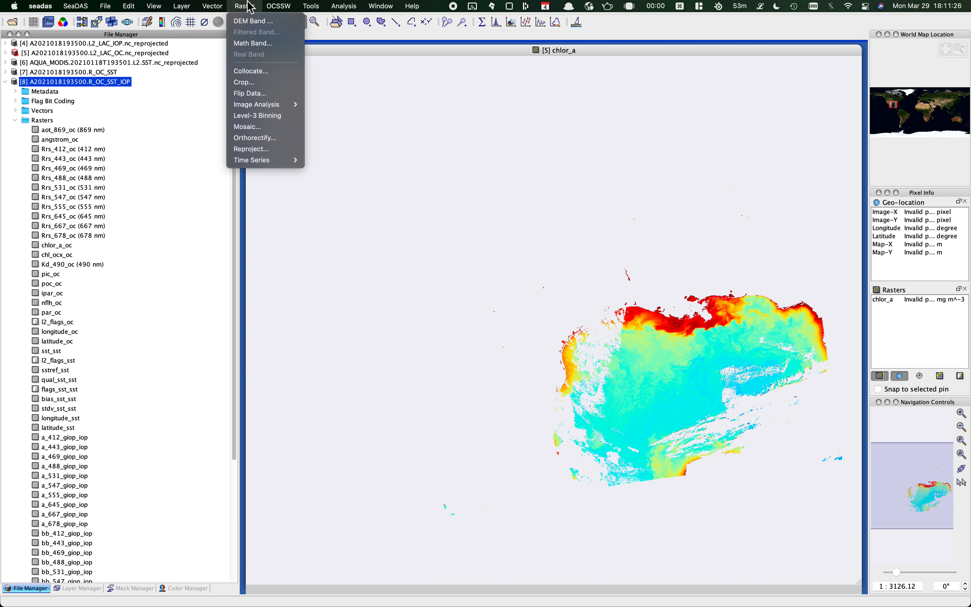
pyautogui.click(250, 86)
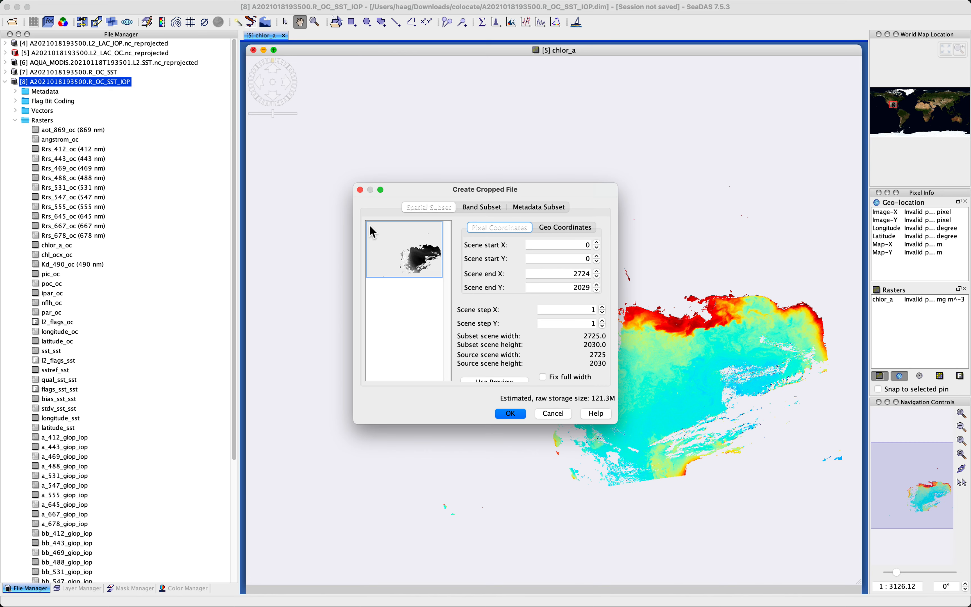
pyautogui.moveTo(370, 225); pyautogui.dragTo(431, 273)
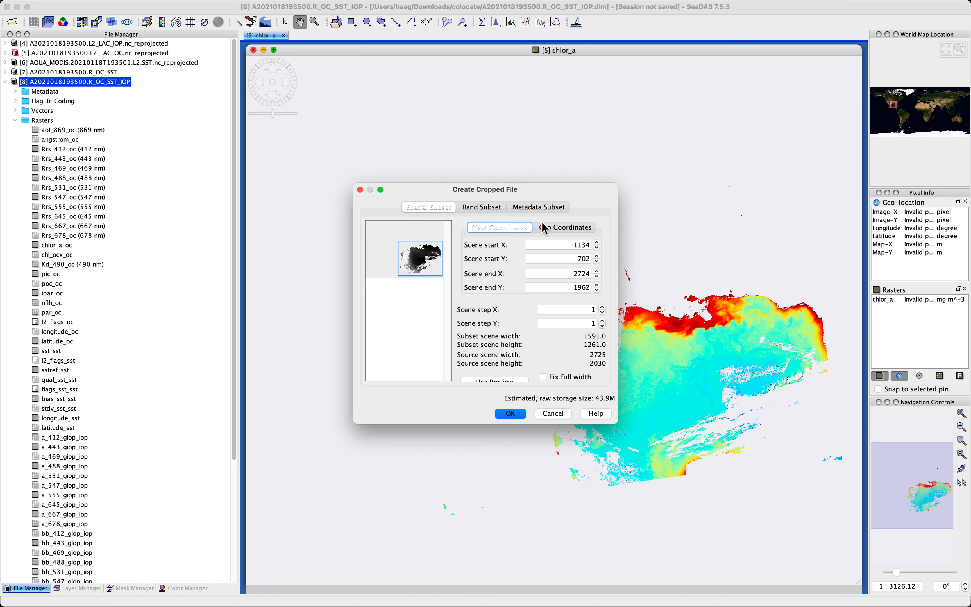
# - In the crop's geographic coordinates, set the north latitude bound to 31 and the west longitude bound to -98
pyautogui.click(546, 228)
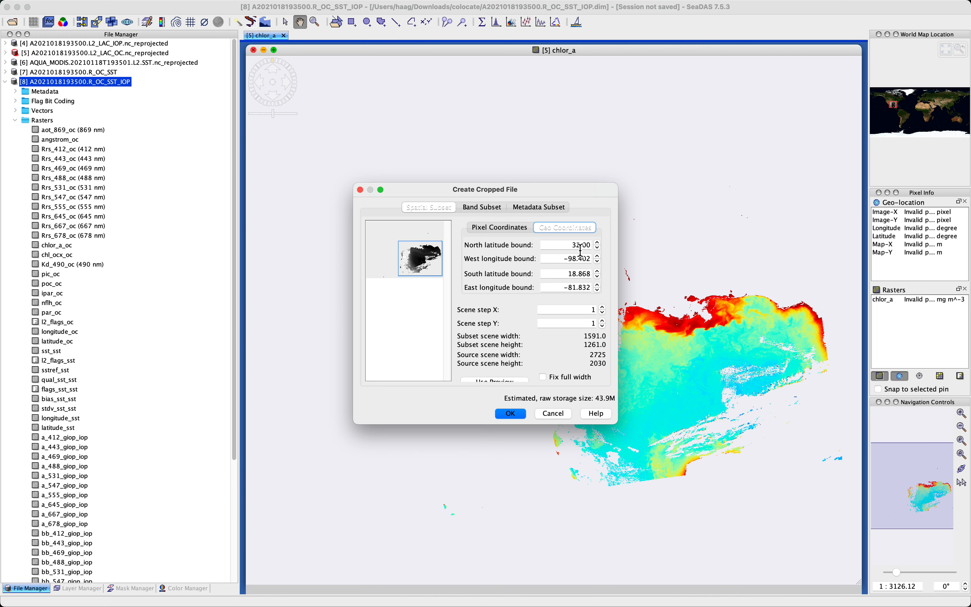
pyautogui.click(580, 245)
pyautogui.press('BackSpace')
pyautogui.write('1')
pyautogui.click(590, 258)
pyautogui.press('BackSpace')
pyautogui.press('BackSpace')
pyautogui.press('BackSpace')
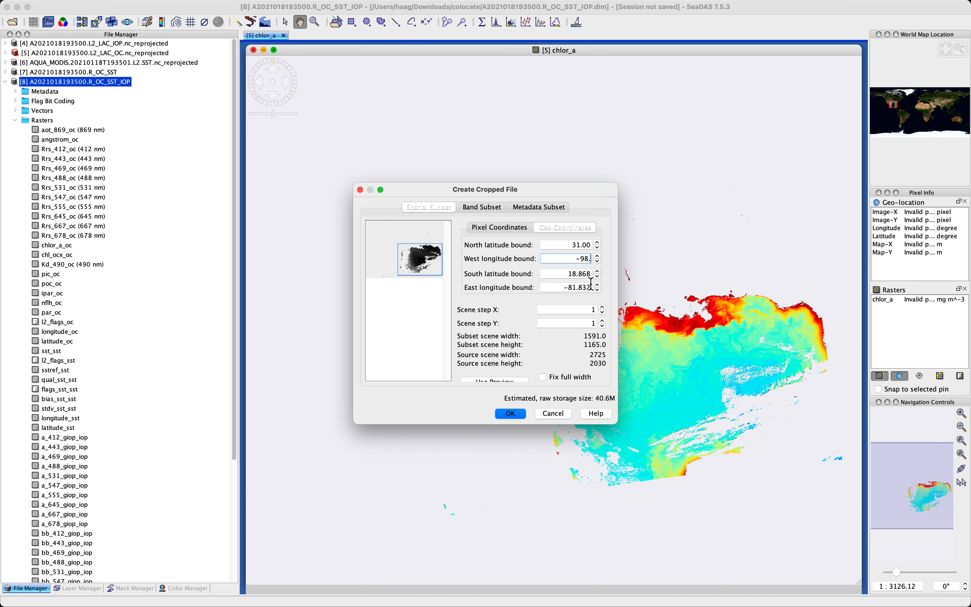
pyautogui.click(591, 284)
# - Set the crop's south latitude bound to 21
pyautogui.click(593, 276)
pyautogui.press('BackSpace')
pyautogui.press('BackSpace')
pyautogui.press('BackSpace')
pyautogui.press('BackSpace')
pyautogui.press('BackSpace')
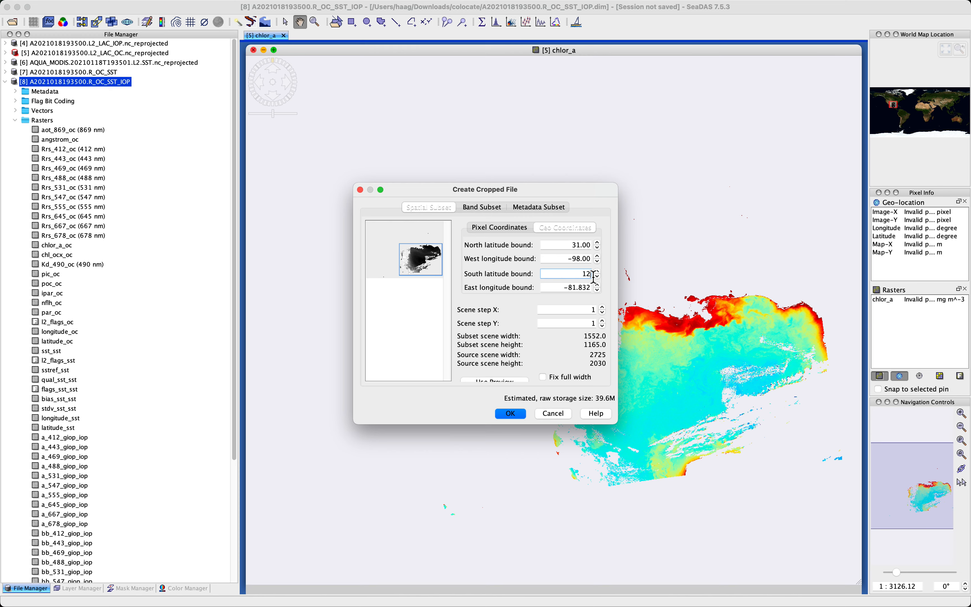
pyautogui.write('21')
pyautogui.press('Return')
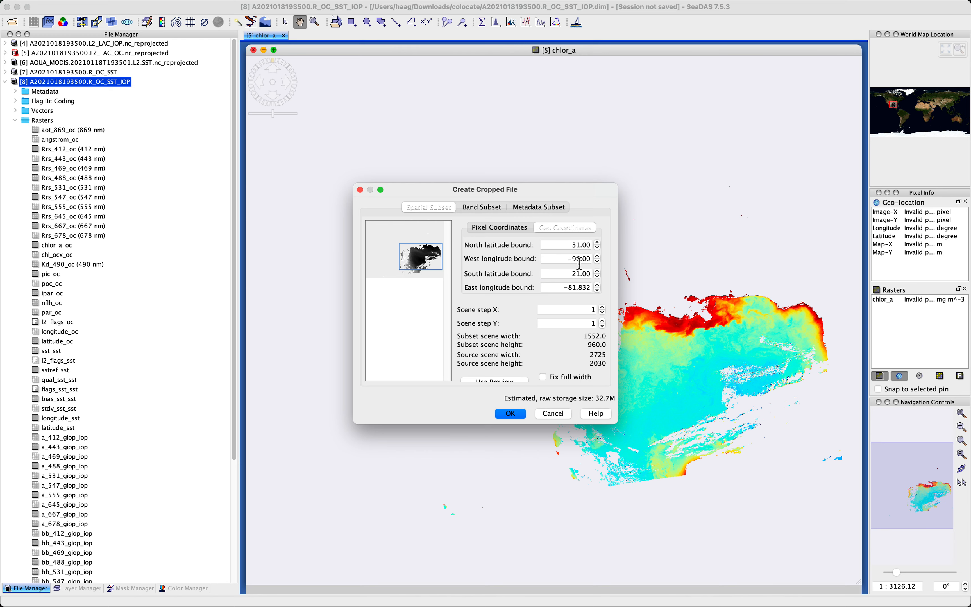
# - Set the crop's east longitude bound to -82.5 and its west longitude bound to -97.5
pyautogui.doubleClick(574, 291)
pyautogui.doubleClick(574, 291)
pyautogui.write('82.5')
pyautogui.click(581, 258)
pyautogui.press('BackSpace')
pyautogui.write('7.5')
pyautogui.press('Tab')
# - Review the crop's band list and geographic bounds, and cancel the crop
pyautogui.click(482, 207)
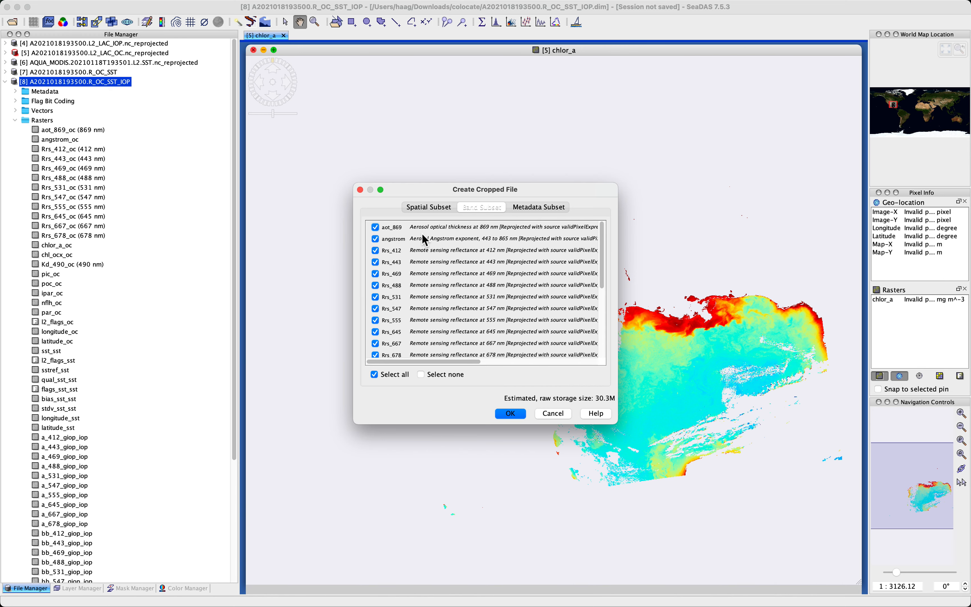
pyautogui.scroll(-10, 425, 240)
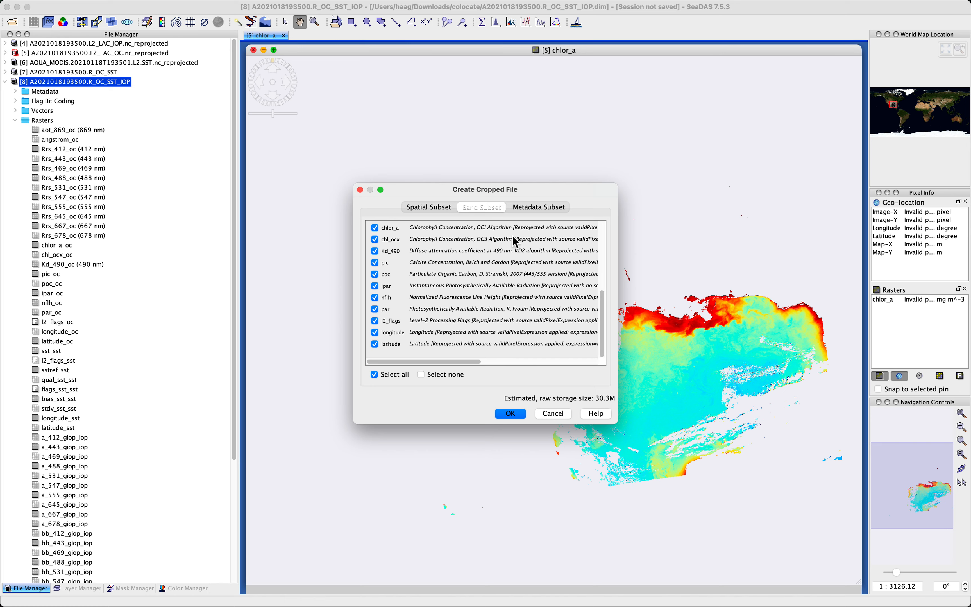
pyautogui.click(421, 210)
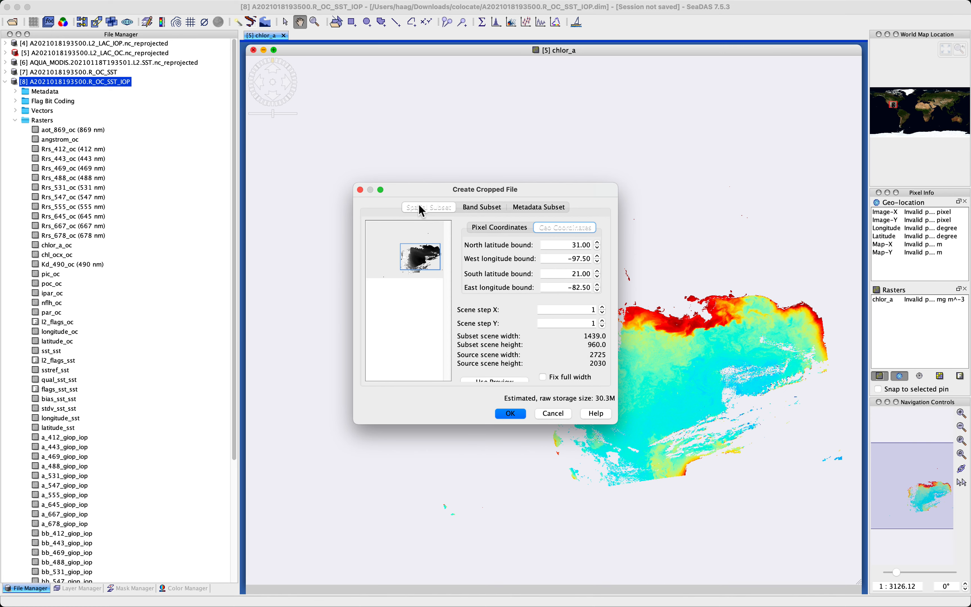
pyautogui.click(552, 414)
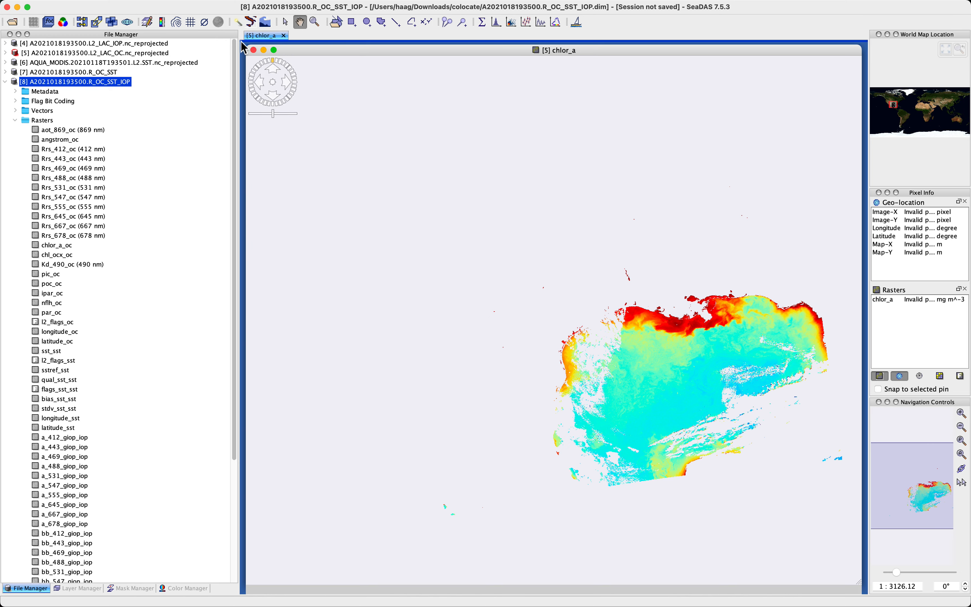
# - Close the reprojected IOP, OC and SST products and the R_OC_SST product, discarding unsaved modifications
pyautogui.click(78, 44)
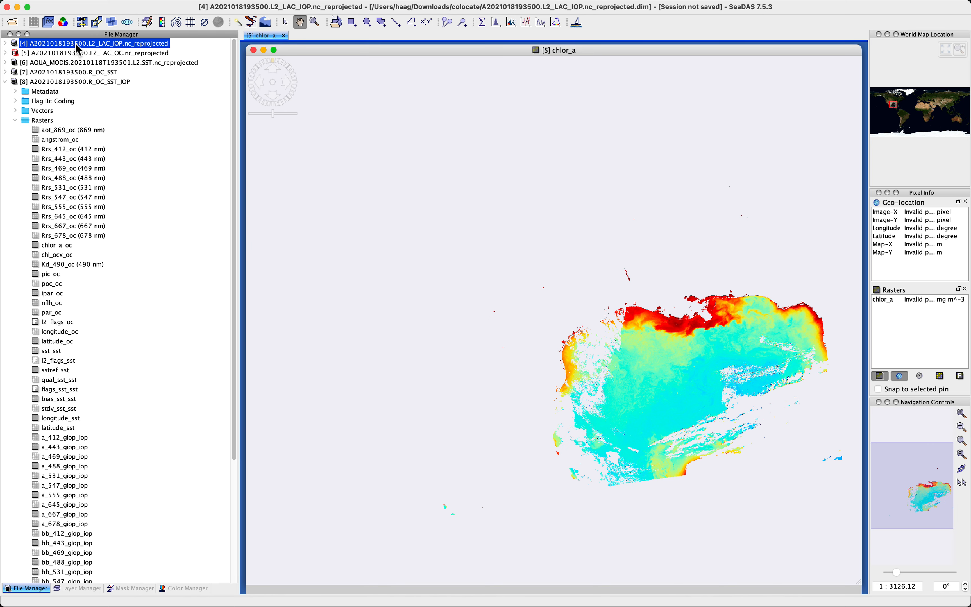
pyautogui.press('super+w')
pyautogui.press('super+w')
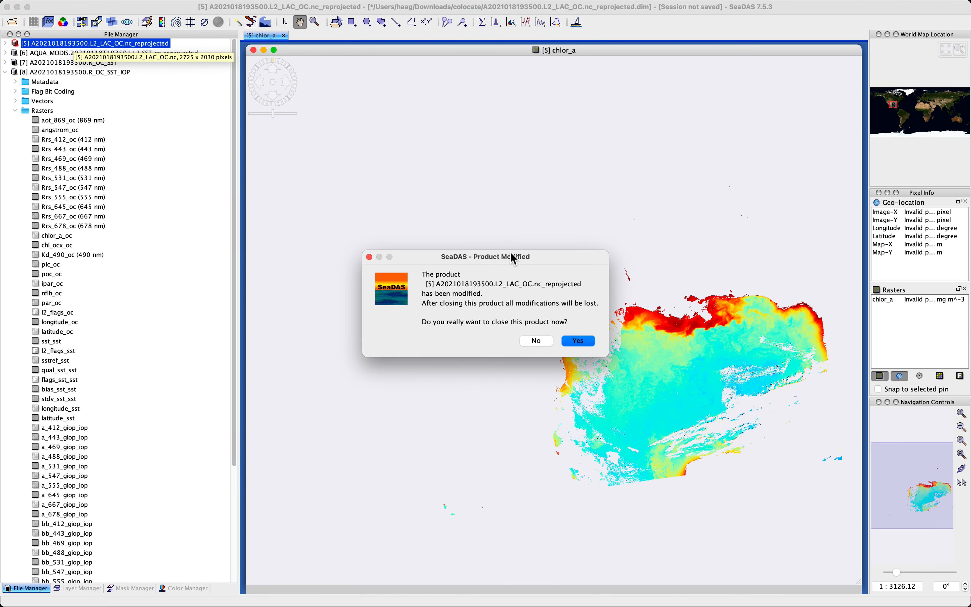
pyautogui.click(578, 341)
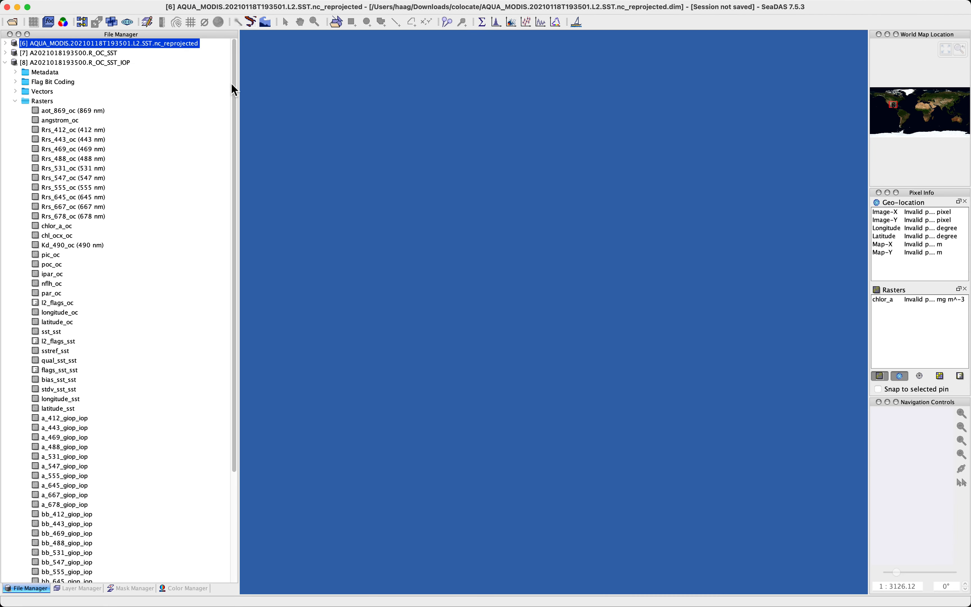
pyautogui.press('super+w')
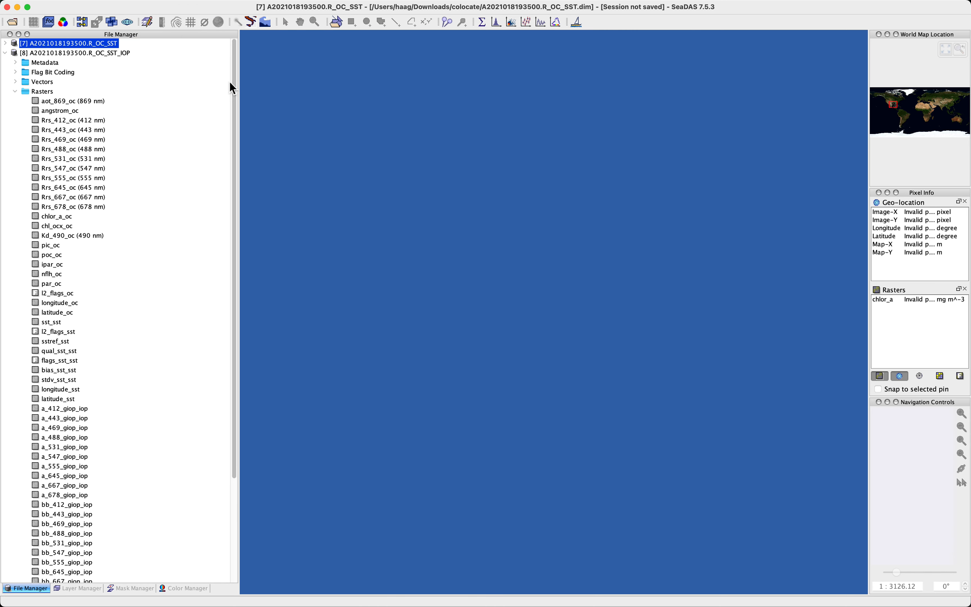
pyautogui.press('super+w')
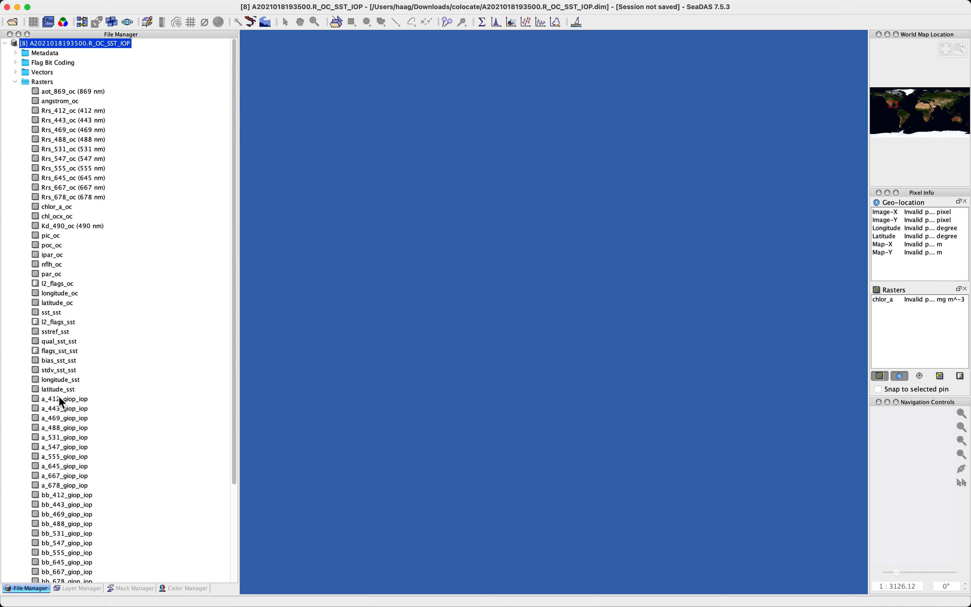
# - Display the sst_sst raster of A2021018193500.R_OC_SST_IOP and start a crop of that product
pyautogui.doubleClick(50, 314)
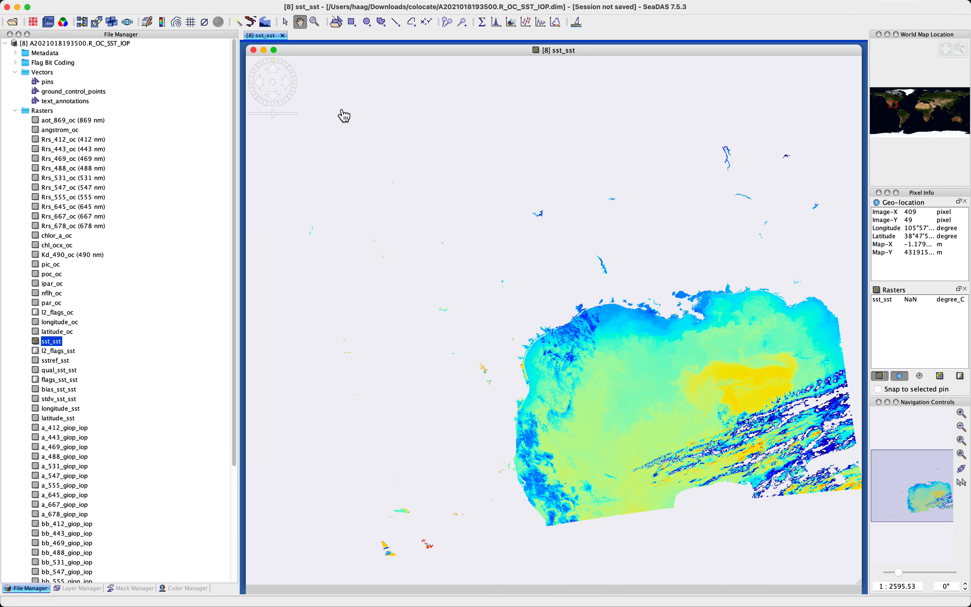
pyautogui.click(244, 6)
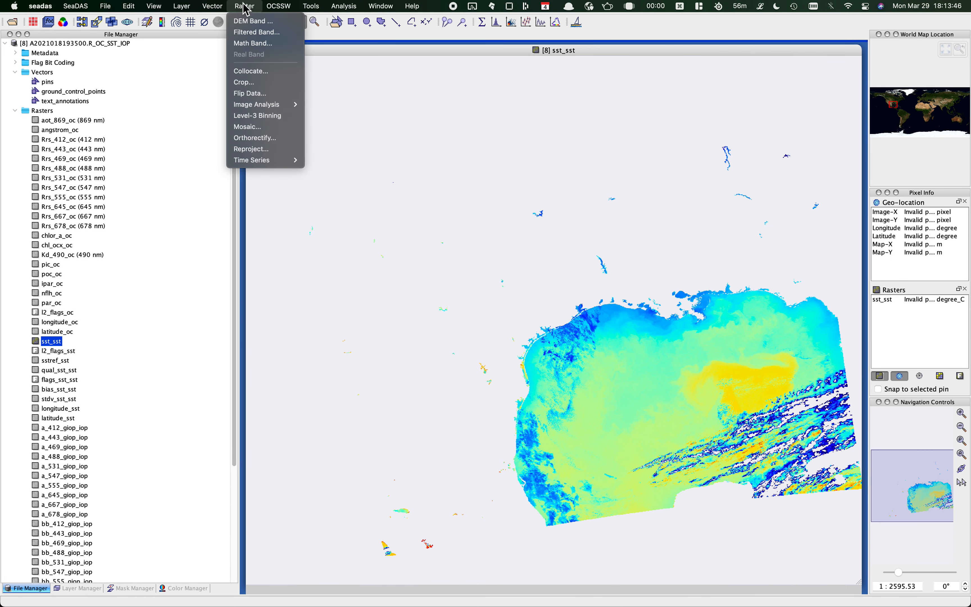
pyautogui.click(255, 86)
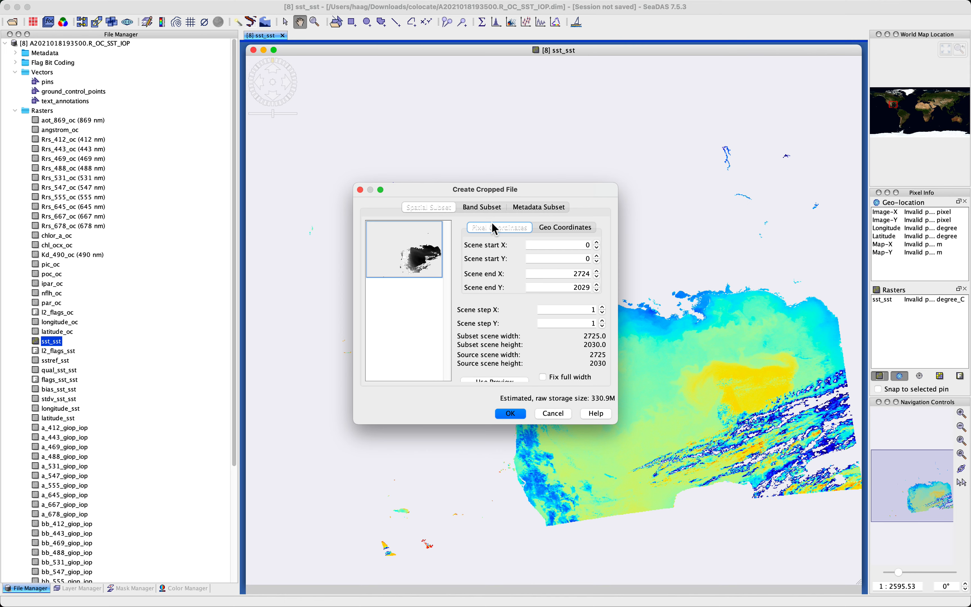
# - In the crop's geographic coordinates, set the north latitude bound to 31 and the south latitude bound to 21
pyautogui.click(563, 227)
pyautogui.doubleClick(576, 246)
pyautogui.write('3')
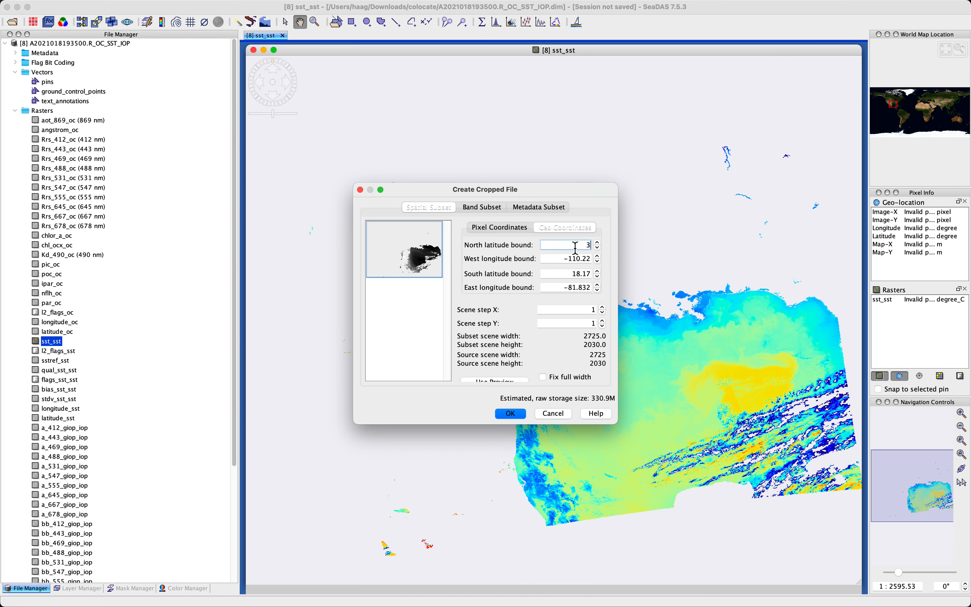
pyautogui.write('1')
pyautogui.press('Return')
pyautogui.doubleClick(580, 273)
pyautogui.write('21')
pyautogui.press('Return')
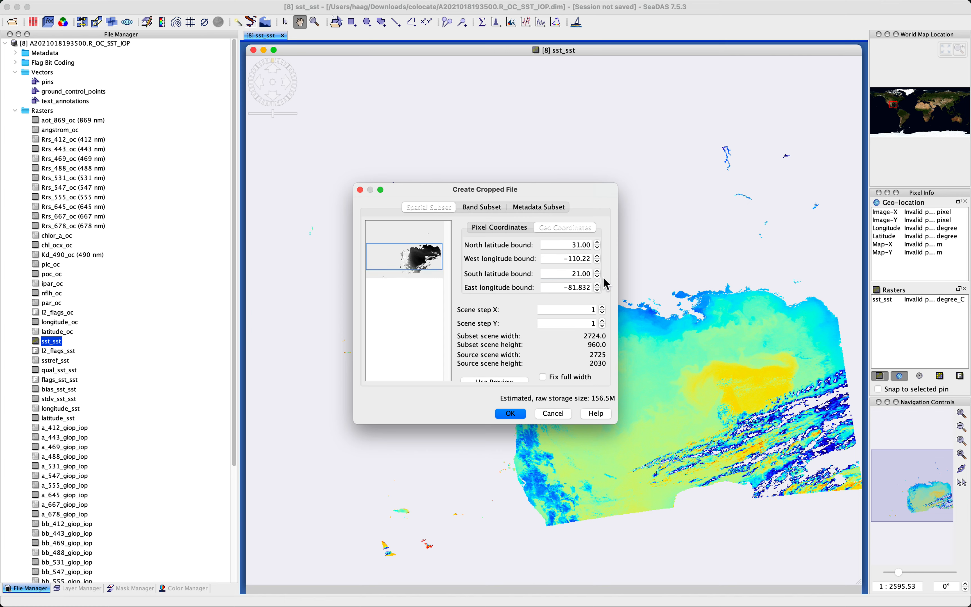
# - Set the crop's west longitude bound to -97.5 and its east longitude bound to -82.5
pyautogui.doubleClick(580, 260)
pyautogui.write('-97.5')
pyautogui.press('Return')
pyautogui.doubleClick(581, 287)
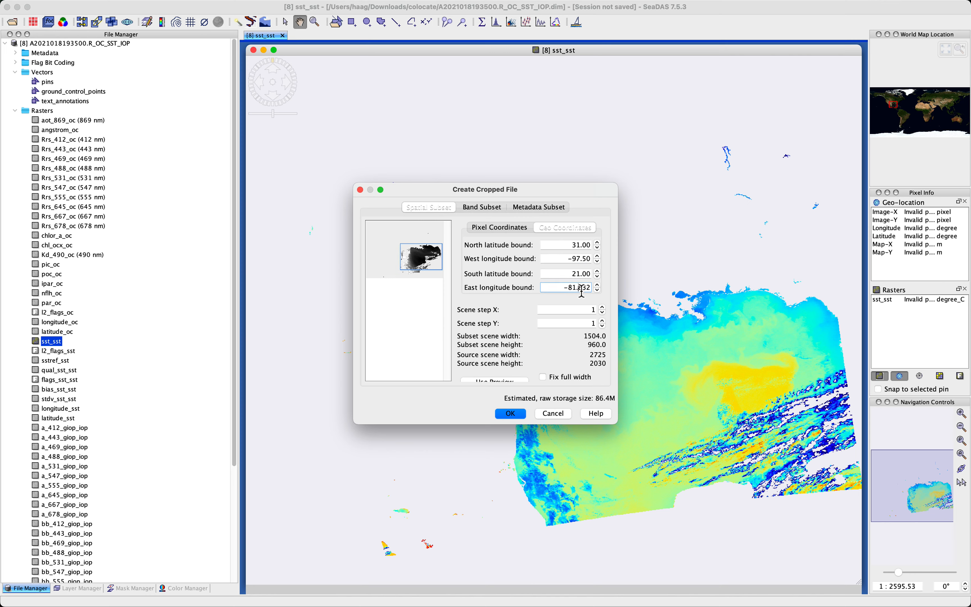
pyautogui.write('82.5')
pyautogui.press('Return')
# - Exclude the latitude_iop and longitude_iop bands from the crop's band subset
pyautogui.click(484, 207)
pyautogui.scroll(-3, 453, 277)
pyautogui.scroll(-15, 453, 278)
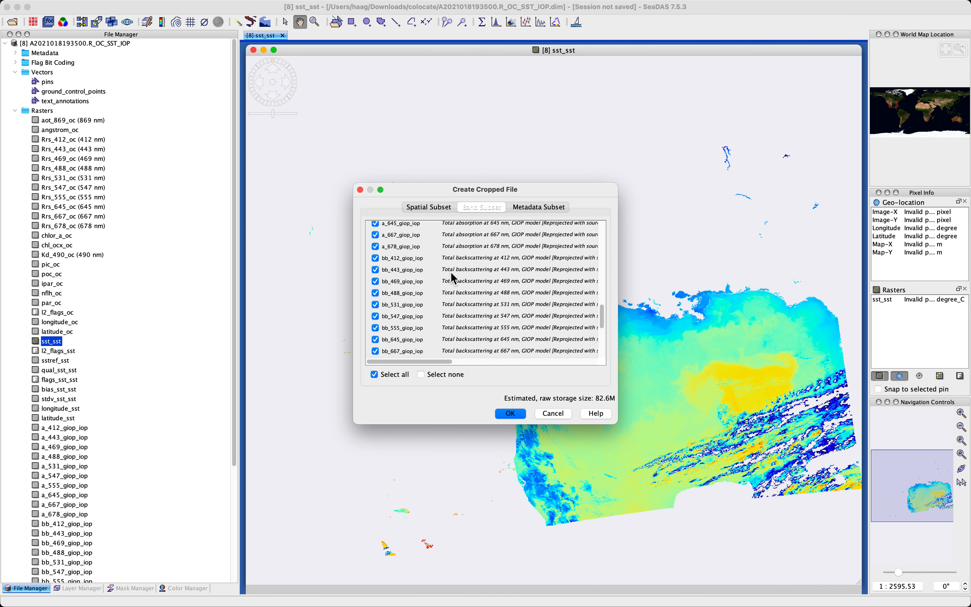
pyautogui.scroll(20, 453, 278)
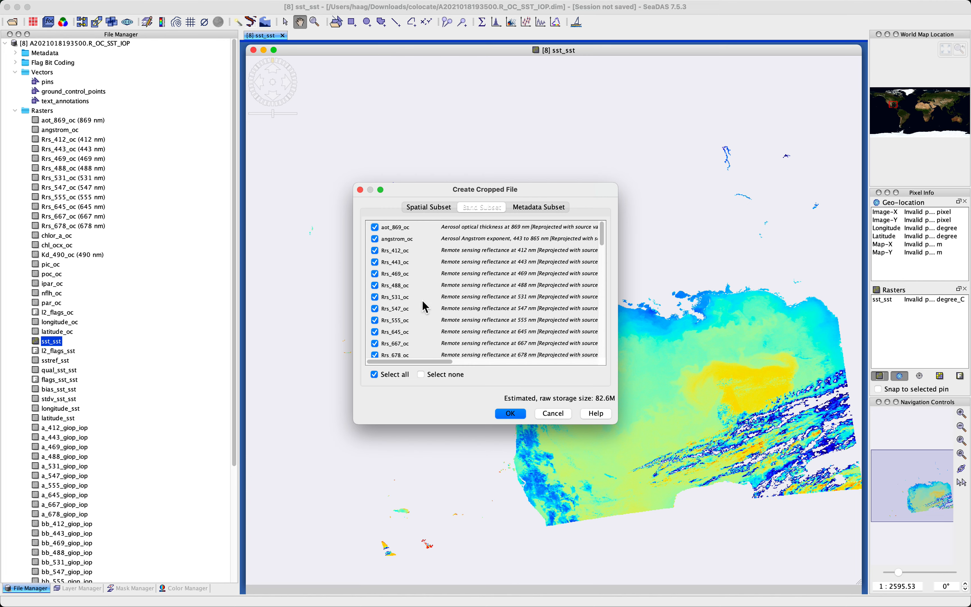
pyautogui.scroll(-8, 424, 307)
pyautogui.scroll(-9, 424, 307)
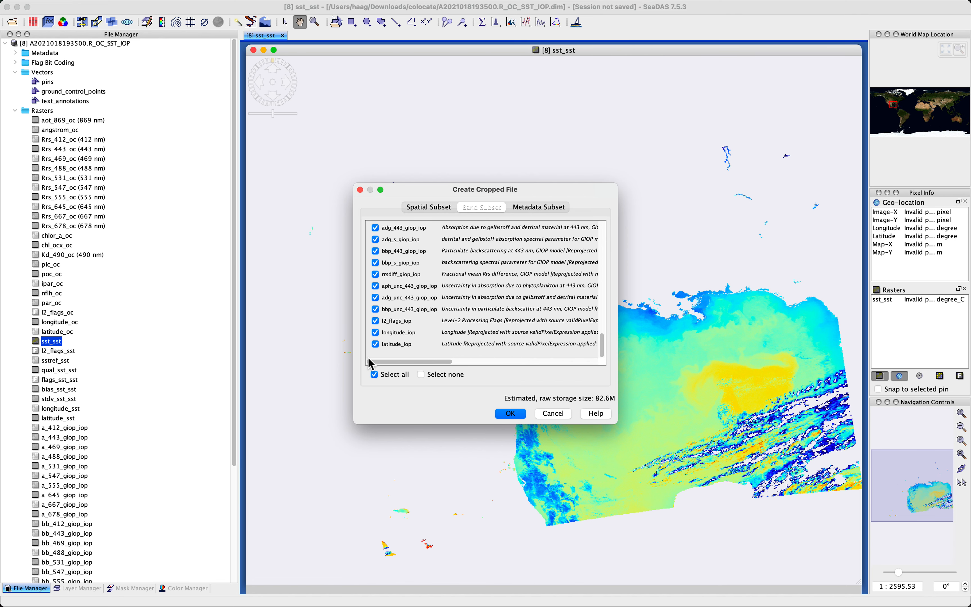
pyautogui.click(375, 344)
pyautogui.click(375, 332)
# - Exclude the latitude_sst and longitude_sst bands from the crop's band subset
pyautogui.scroll(1, 417, 321)
pyautogui.scroll(10, 417, 321)
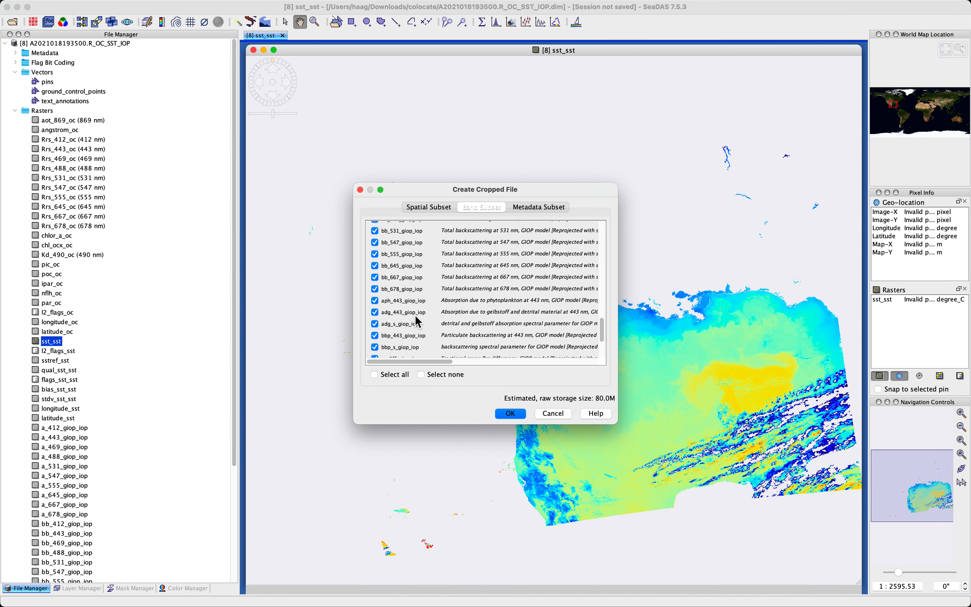
pyautogui.scroll(10, 417, 321)
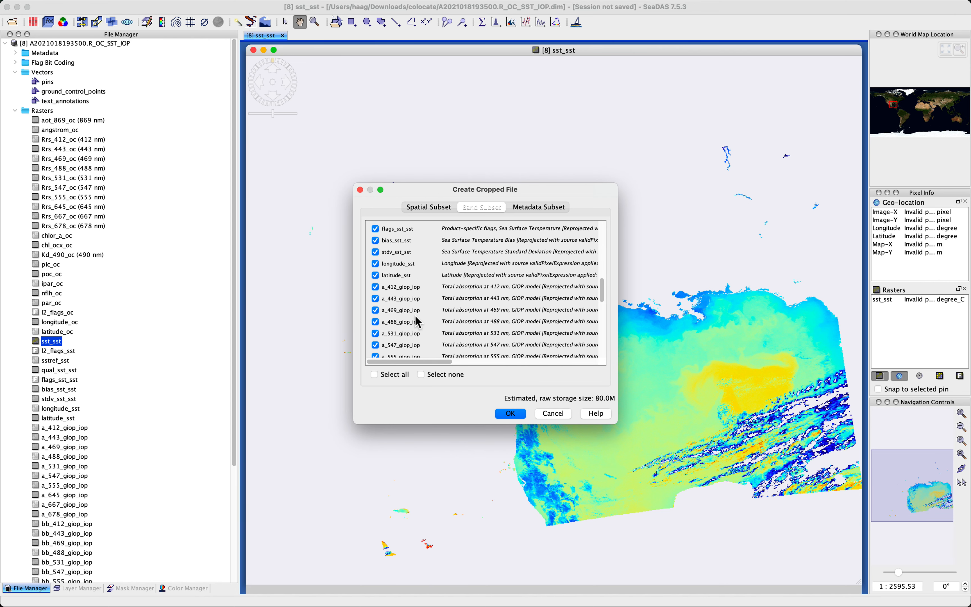
pyautogui.click(375, 275)
pyautogui.click(376, 264)
# - Exclude the nflh_oc and par_oc bands from the crop's band subset
pyautogui.scroll(5, 445, 276)
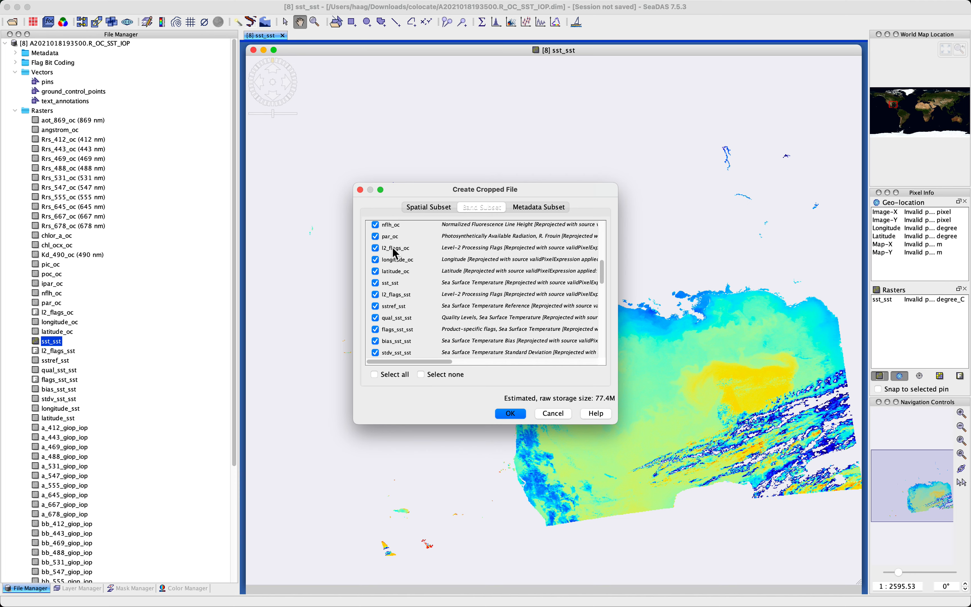
pyautogui.click(376, 226)
pyautogui.click(376, 238)
# - Exclude the bias_sst_sst and stdv_sst_sst bands from the crop's band subset
pyautogui.scroll(-2, 391, 289)
pyautogui.scroll(-1, 391, 289)
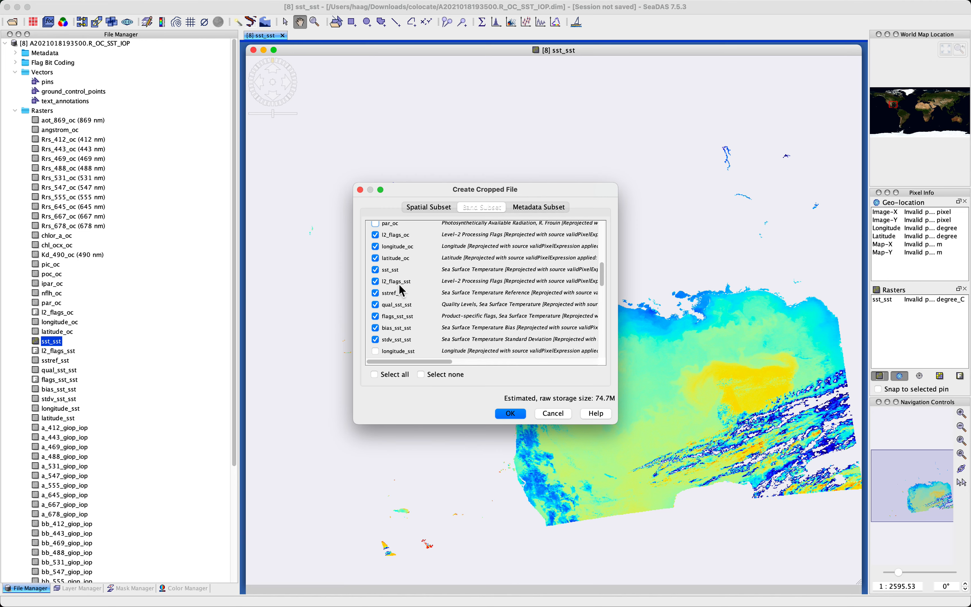
pyautogui.scroll(-3, 389, 300)
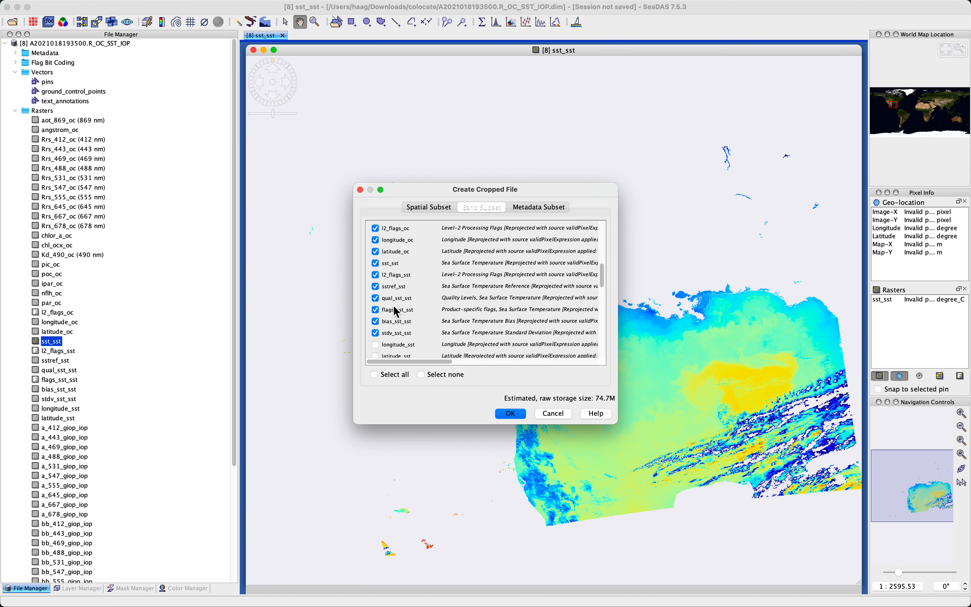
pyautogui.scroll(-1, 395, 311)
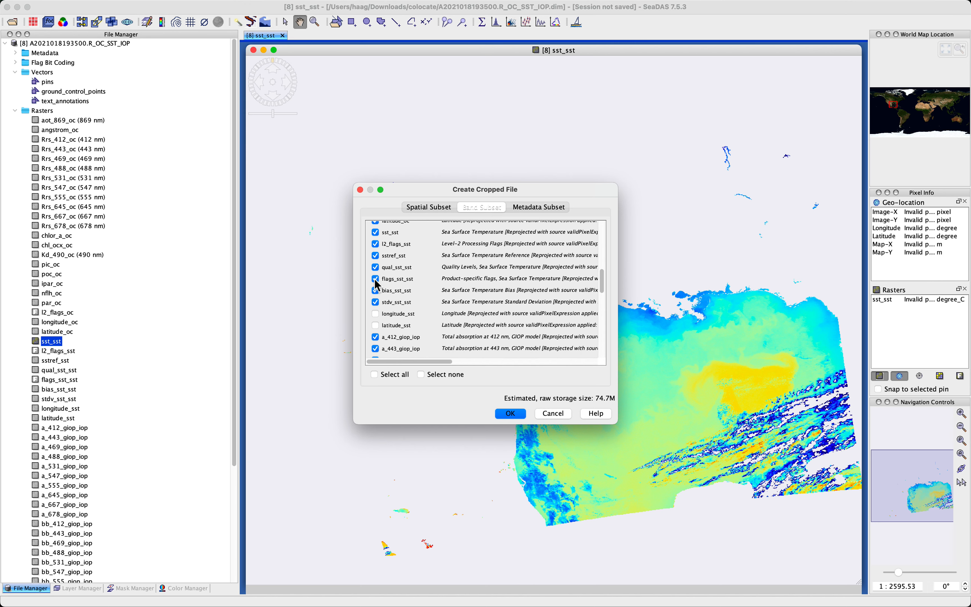
pyautogui.click(376, 303)
# - Exclude the aph_443_giop_iop, adg_443_giop_iop, adg_s_giop_iop, bbp_443_giop_iop and bbp_s_giop_iop bands from the crop
pyautogui.scroll(-6, 396, 325)
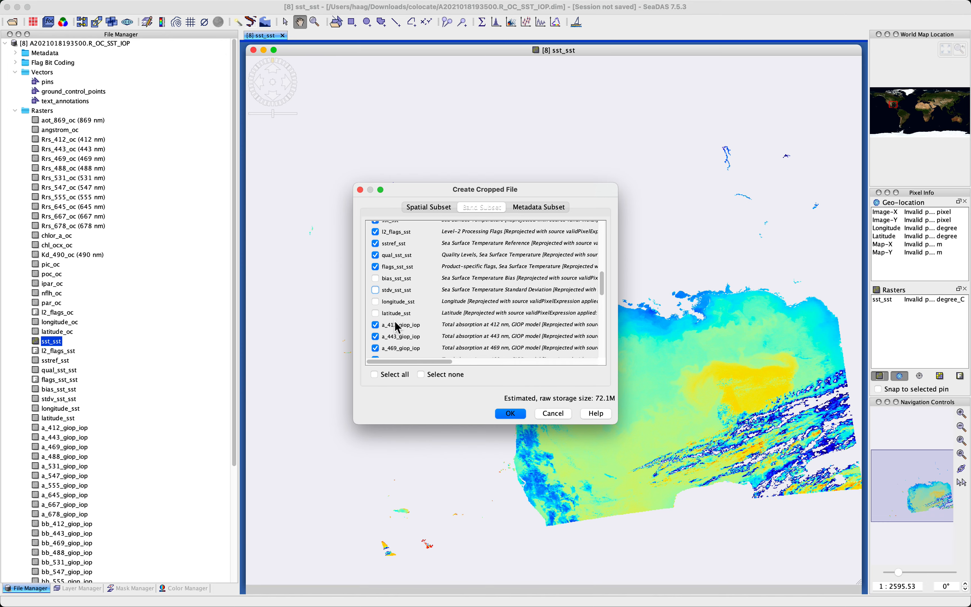
pyautogui.scroll(-8, 396, 326)
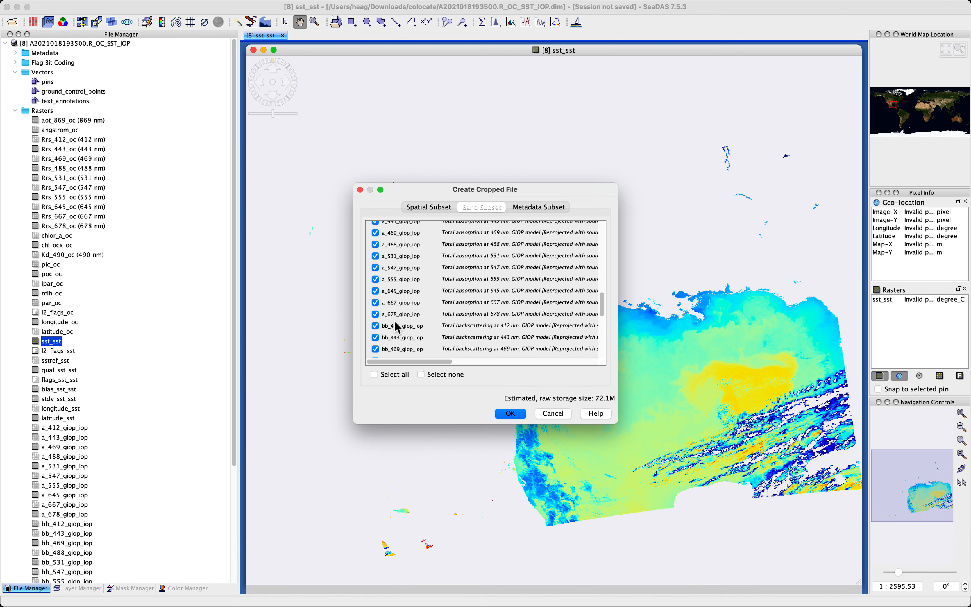
pyautogui.scroll(-6, 397, 326)
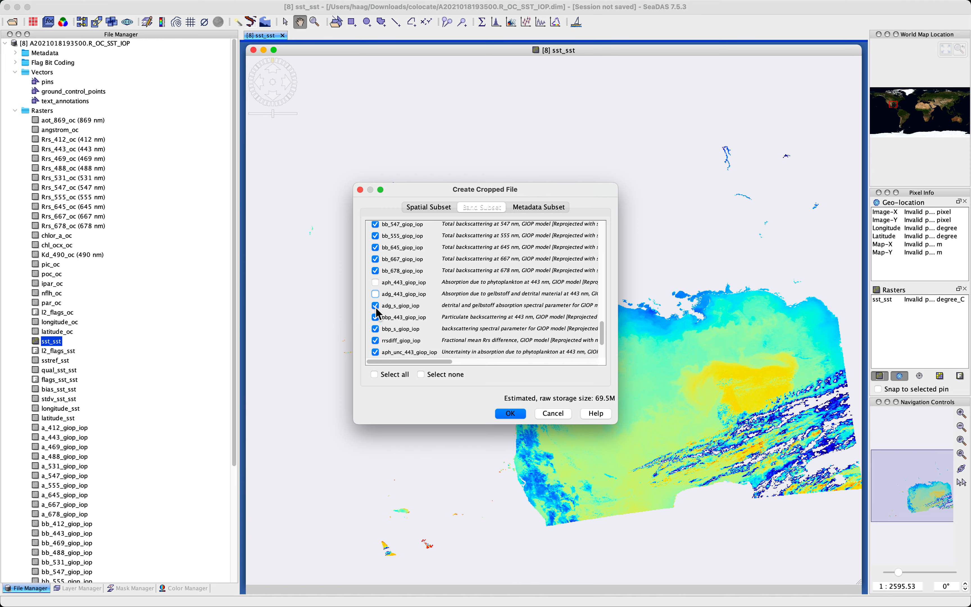
pyautogui.click(375, 317)
pyautogui.click(375, 329)
# - Exclude rrsdiff_giop_iop and the three 443 nm uncertainty bands (aph_unc, adg_unc, bbp_unc) from the crop
pyautogui.scroll(-4, 426, 332)
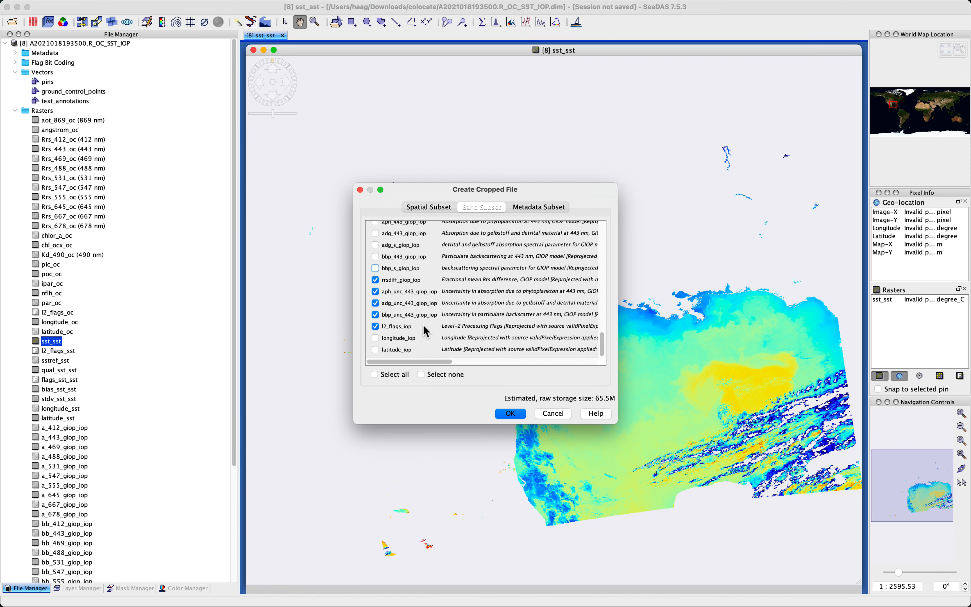
pyautogui.click(375, 276)
pyautogui.click(375, 287)
pyautogui.click(375, 299)
pyautogui.click(376, 311)
# - Check the remaining band selection and create the cropped product
pyautogui.scroll(10, 470, 303)
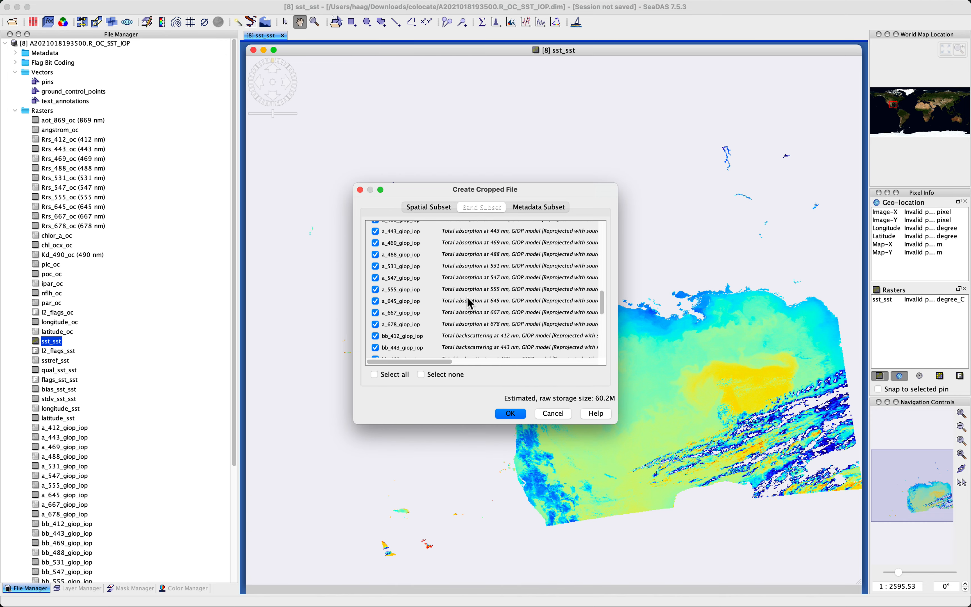
pyautogui.scroll(6, 470, 303)
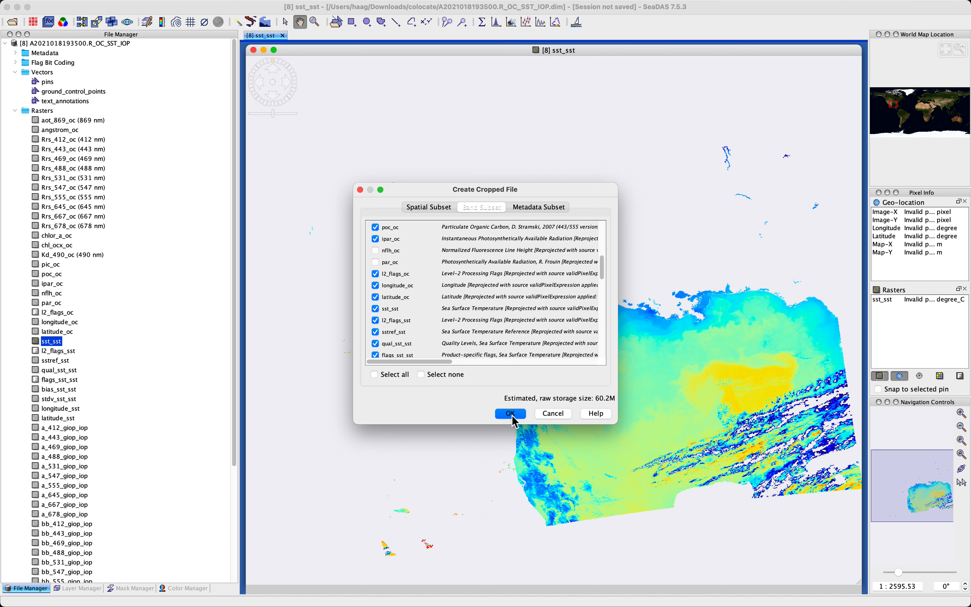
pyautogui.click(512, 417)
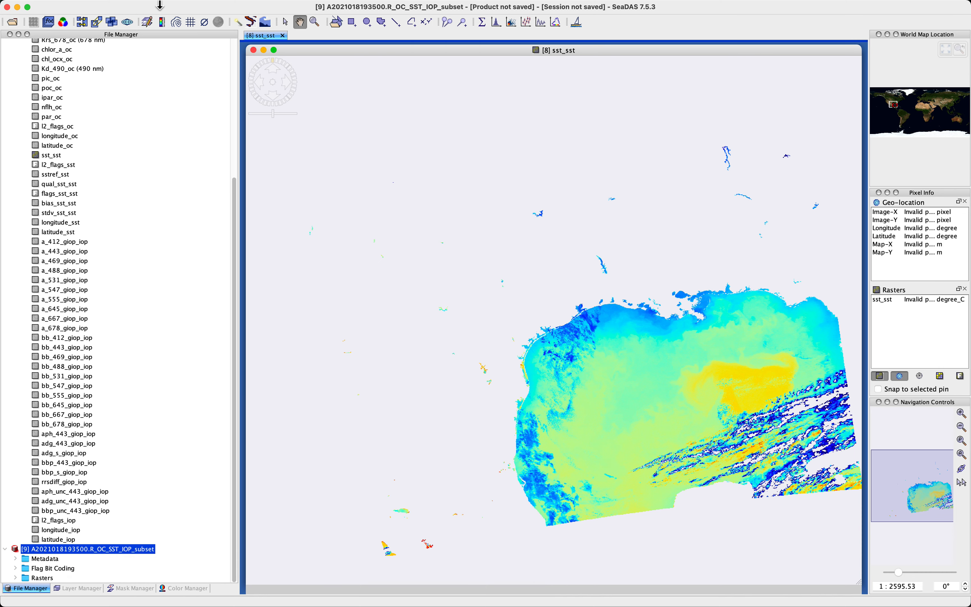
# - Save the cropped product as A2021018193500.R_OC_SST_IOP_S.dim in BEAM-DIMAP format in the colocate folder
pyautogui.click(105, 6)
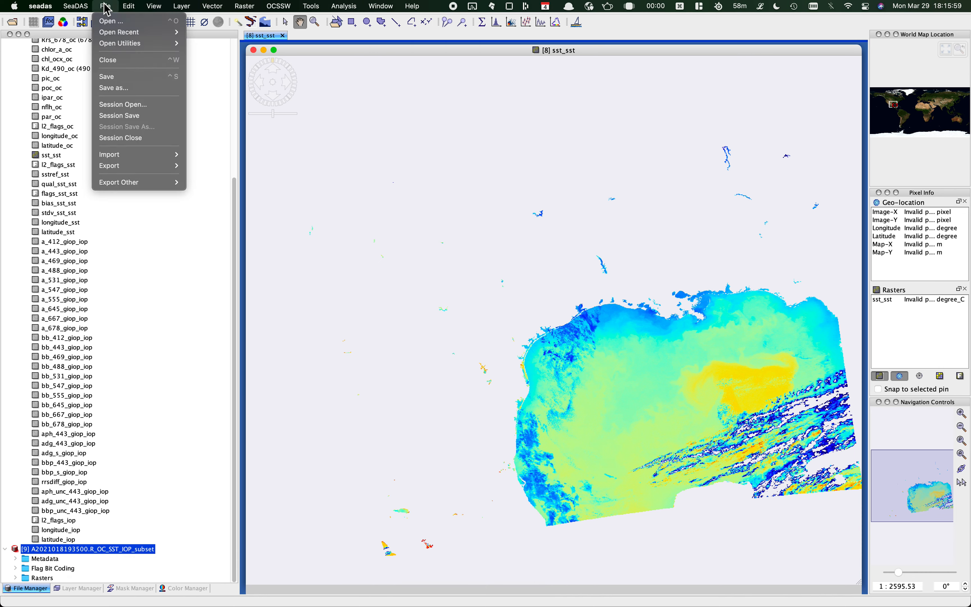
pyautogui.click(115, 88)
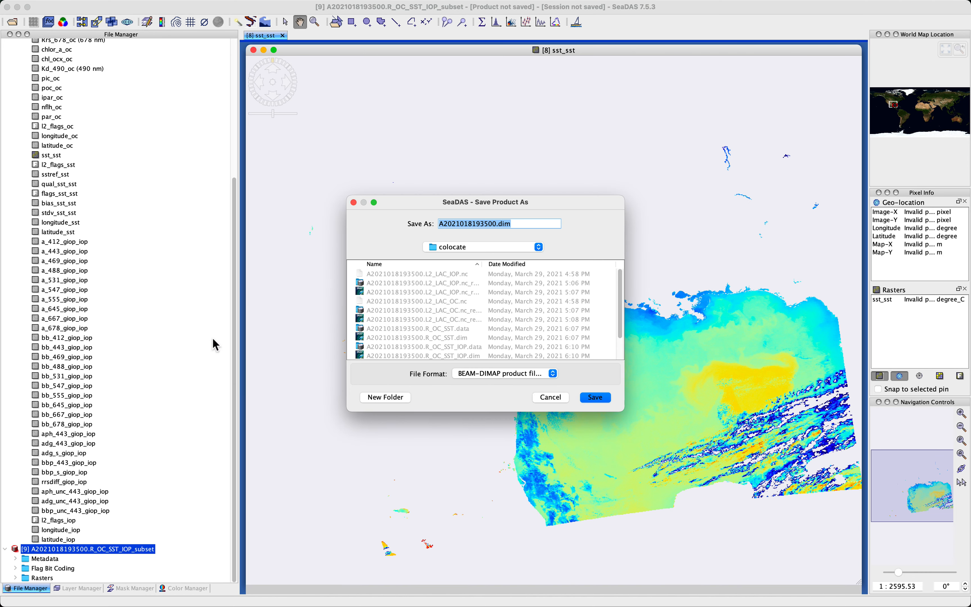
pyautogui.click(497, 223)
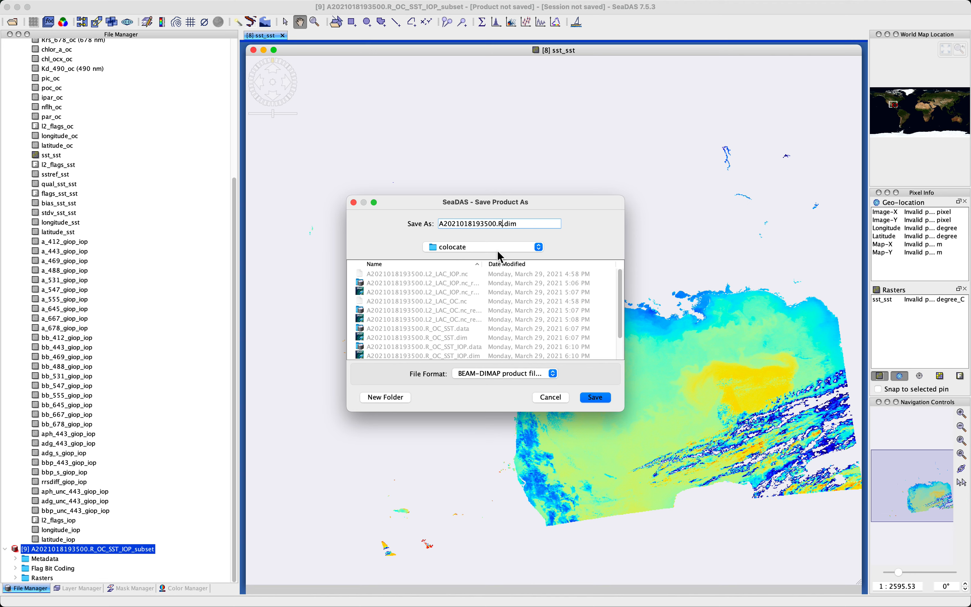
pyautogui.write('.R_OC_SST_IOP_S')
pyautogui.click(609, 399)
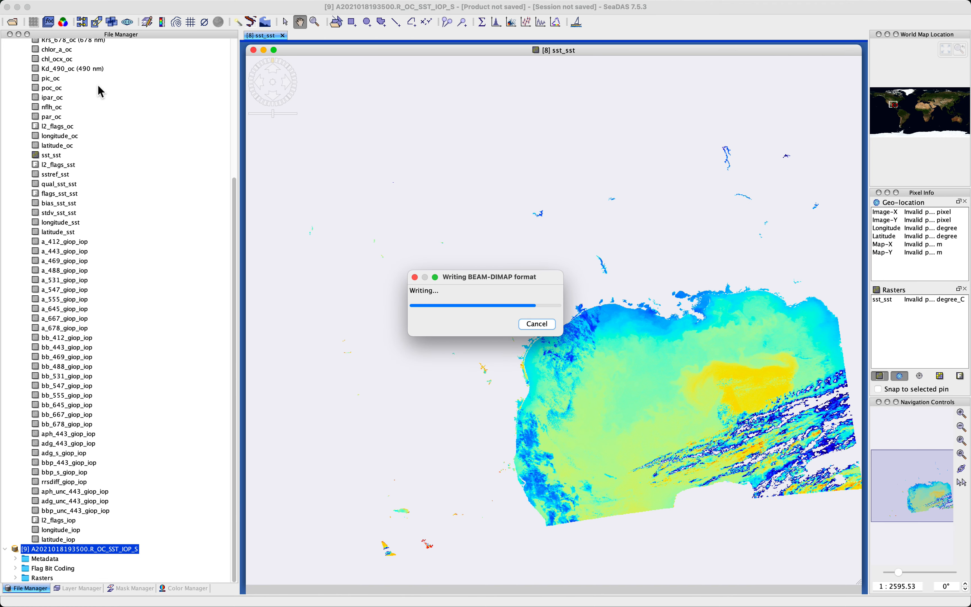
# - Close the uncropped collocated product A2021018193500.R_OC_SST_IOP and expand the rasters of the cropped product
pyautogui.scroll(10, 98, 91)
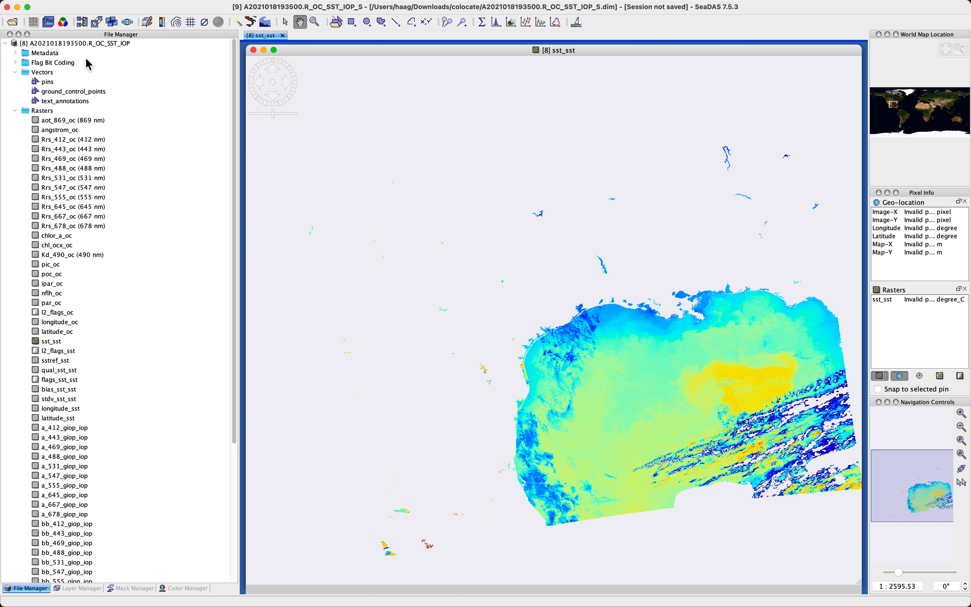
pyautogui.click(85, 43)
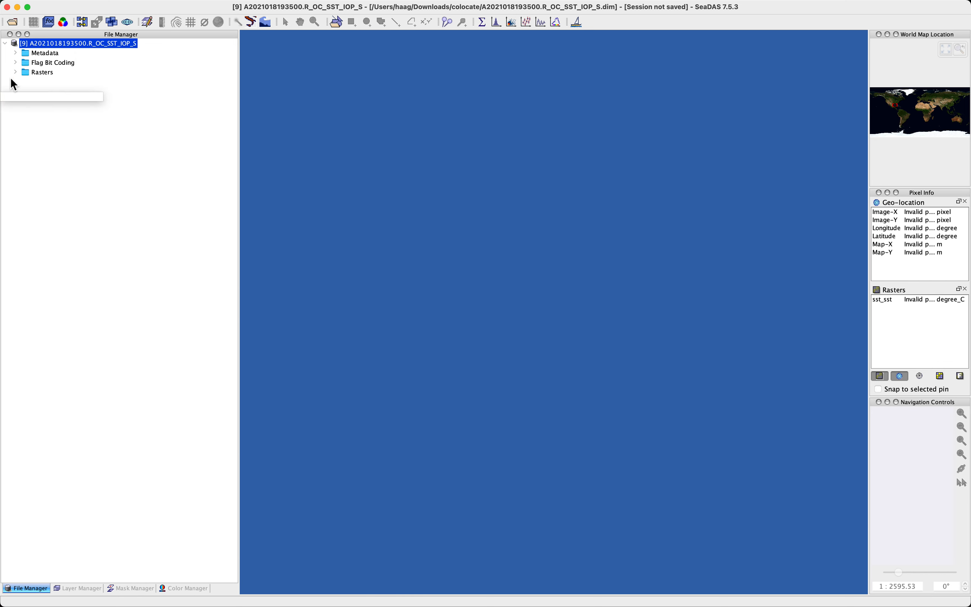
pyautogui.click(15, 73)
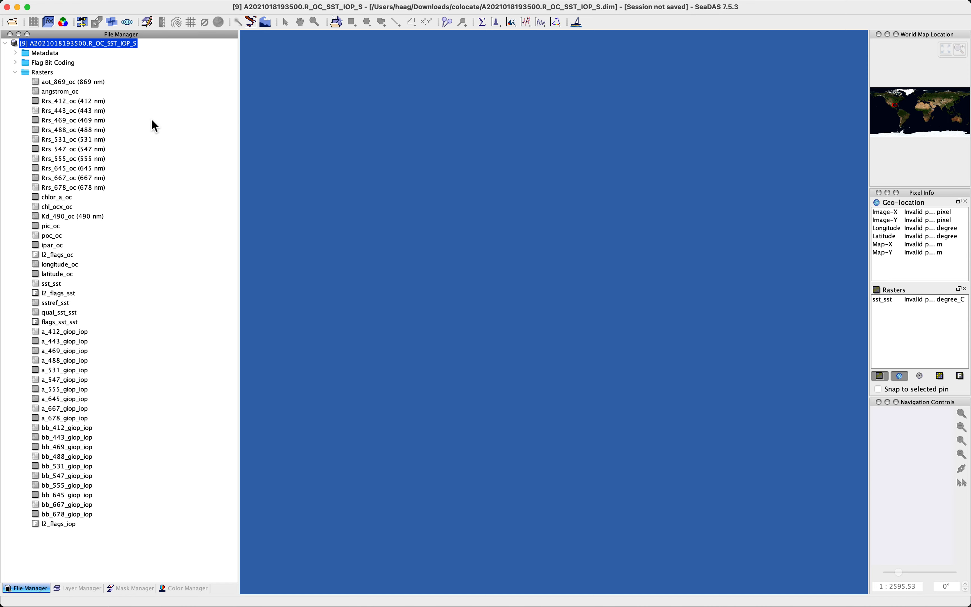
# - Display the Rrs_488_oc, a_488_giop_iop and bb_488_giop_iop bands of the cropped product
pyautogui.doubleClick(59, 129)
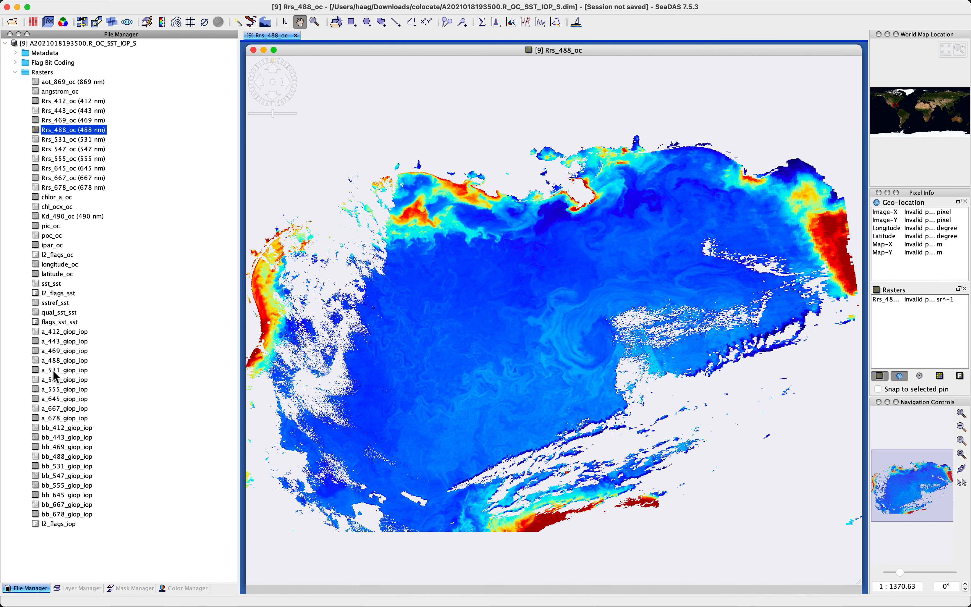
pyautogui.doubleClick(53, 360)
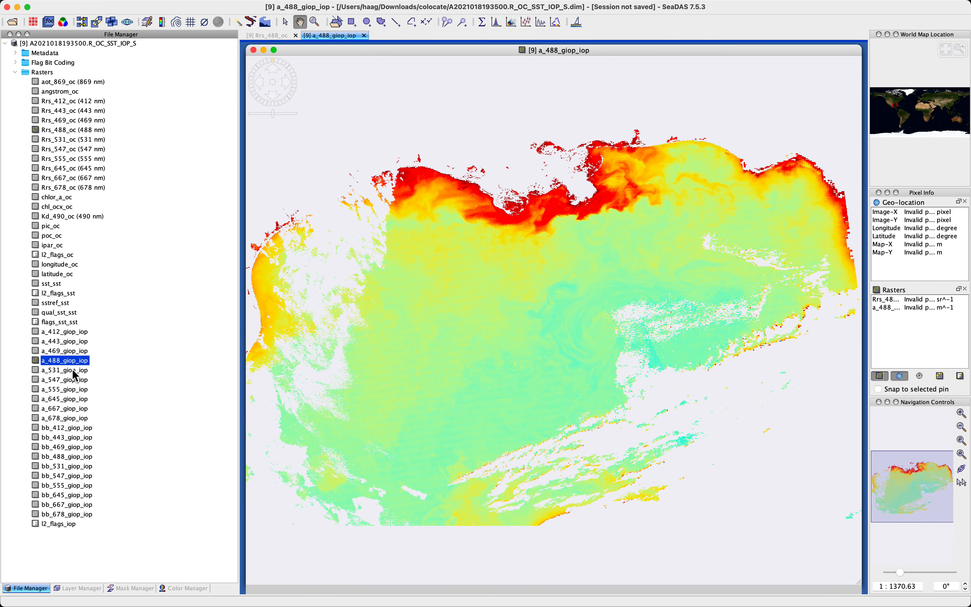
pyautogui.doubleClick(57, 461)
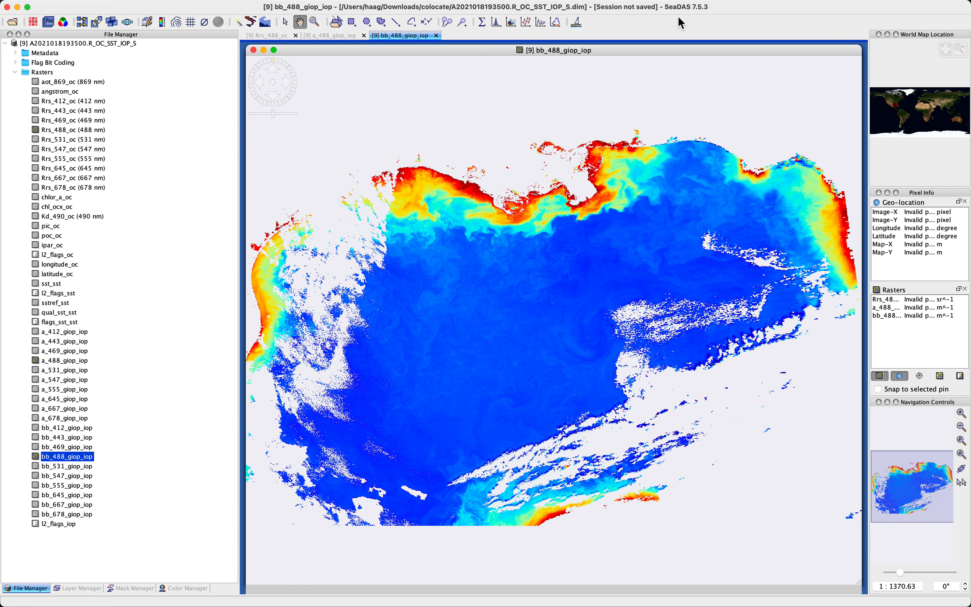
# - Tile the three 488 nm band images vertically and shift each view to show the ocean data
pyautogui.moveTo(348, 5)
pyautogui.click(378, 7)
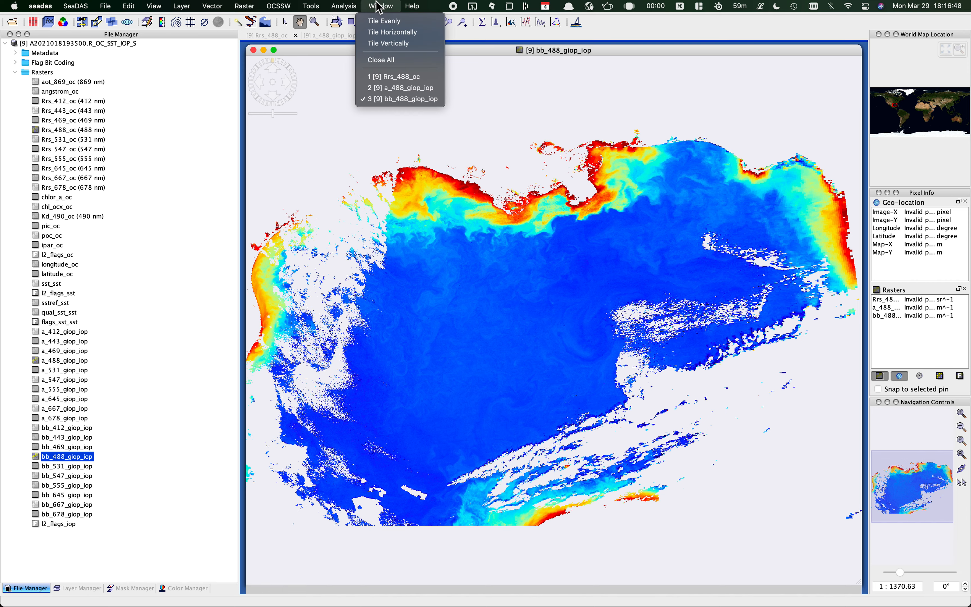
pyautogui.click(397, 44)
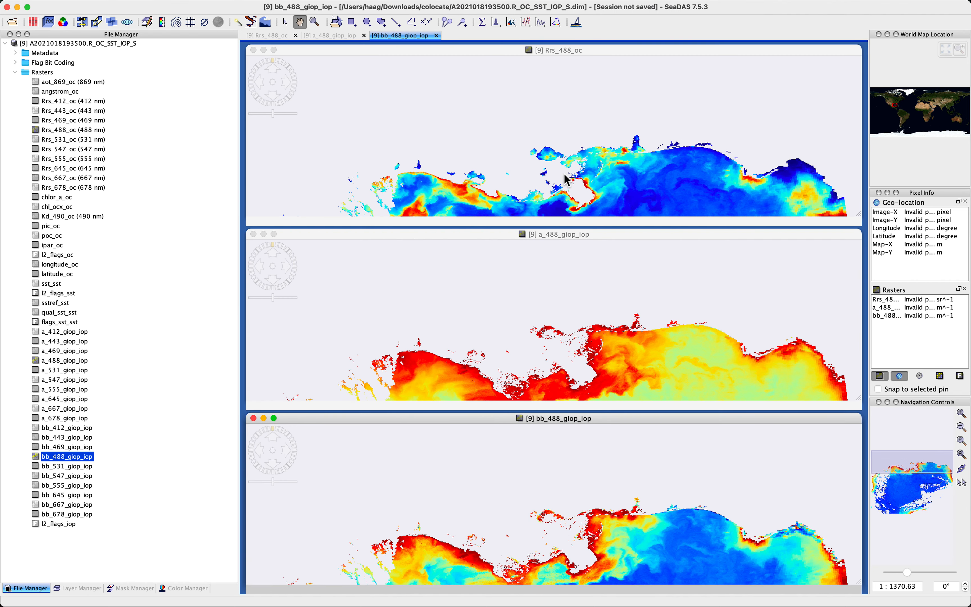
pyautogui.moveTo(566, 180); pyautogui.dragTo(554, 81)
pyautogui.moveTo(547, 369); pyautogui.dragTo(523, 275)
pyautogui.moveTo(546, 559); pyautogui.dragTo(540, 483)
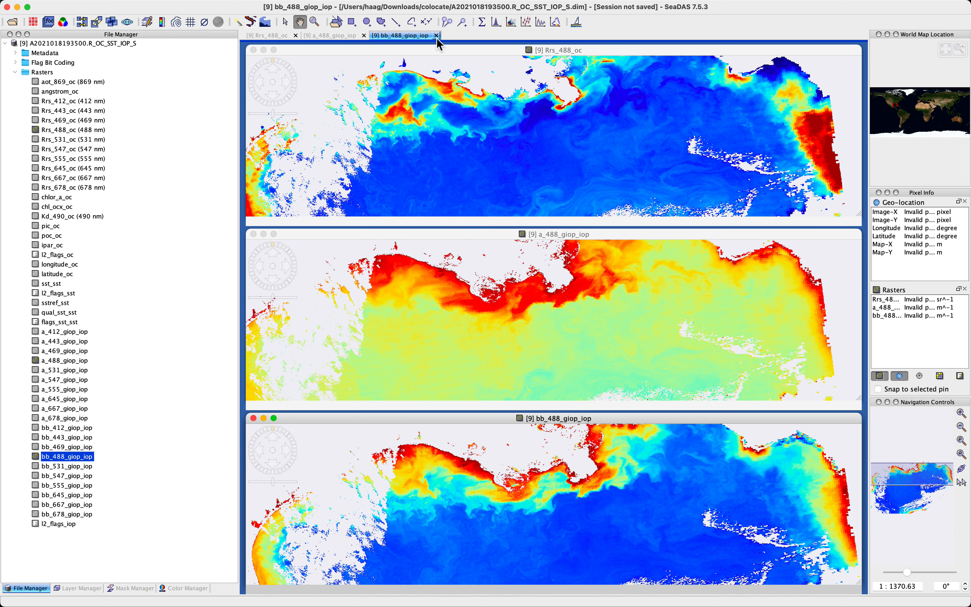
# - Open a scatter plot for the cropped product and enlarge its window to show all axis settings
pyautogui.click(511, 23)
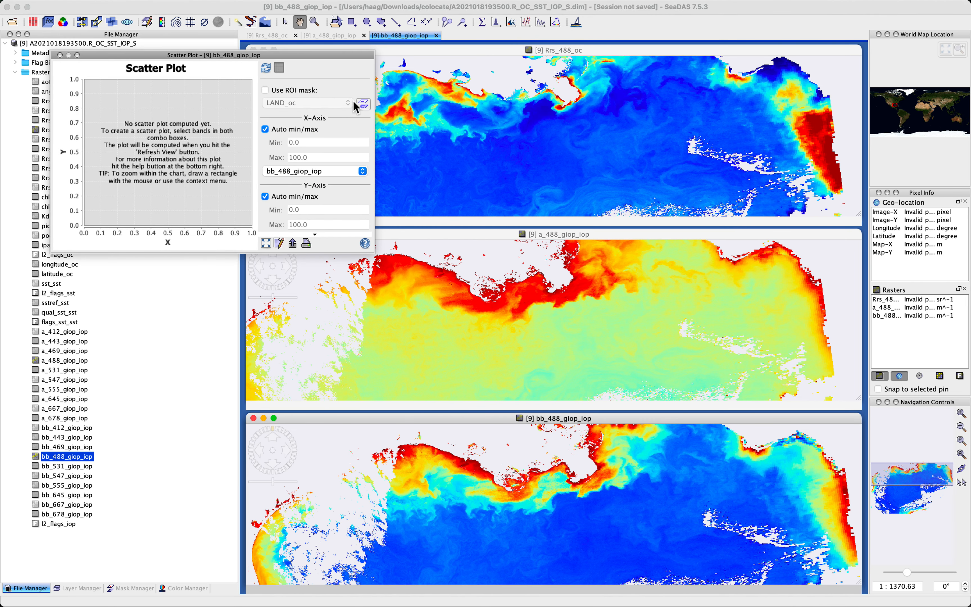
pyautogui.moveTo(296, 60); pyautogui.dragTo(382, 85)
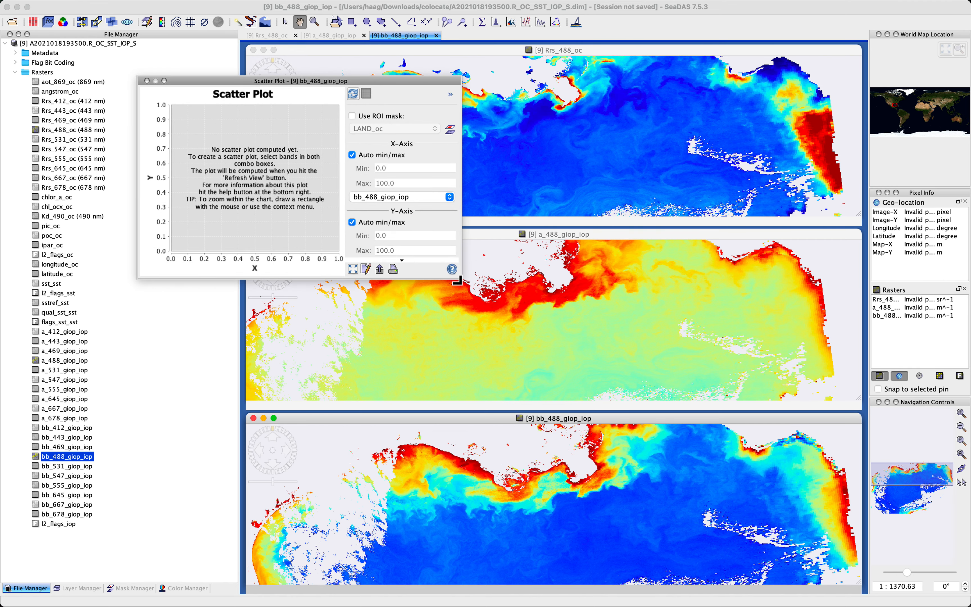
pyautogui.moveTo(464, 282); pyautogui.dragTo(610, 443)
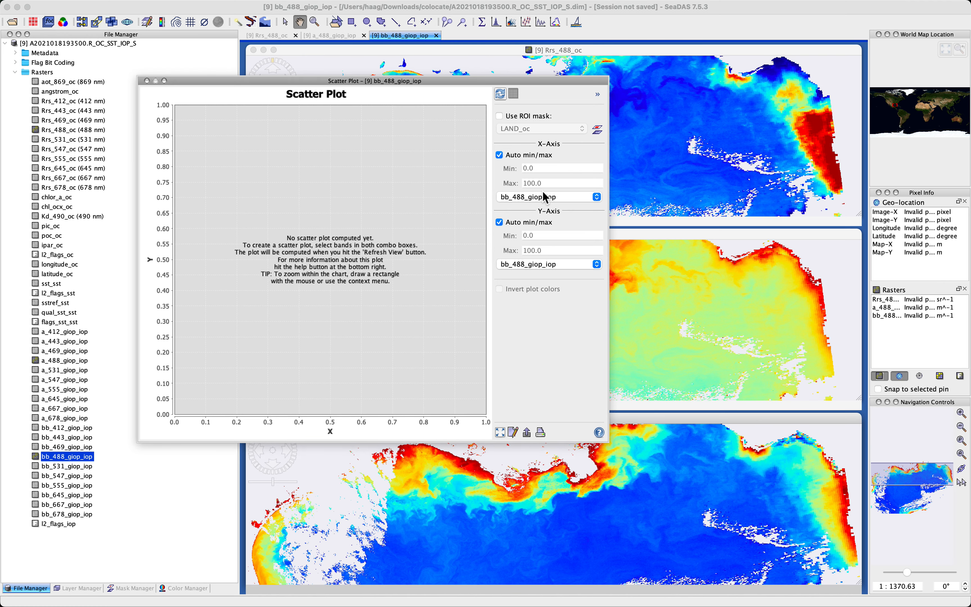
# - Set the scatter plot's X-axis band to sst_sst
pyautogui.click(539, 197)
pyautogui.scroll(15, 538, 231)
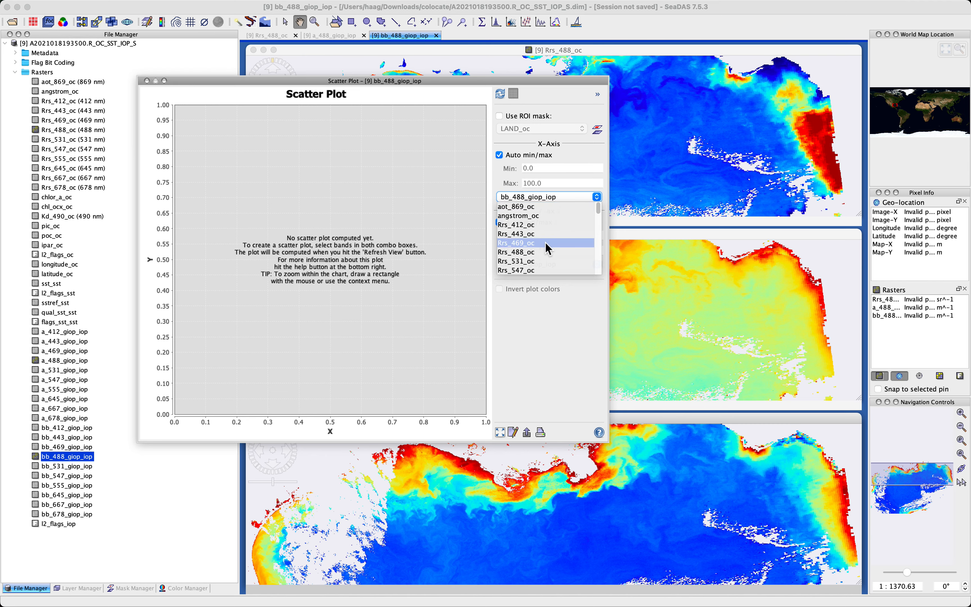
pyautogui.scroll(-5, 546, 248)
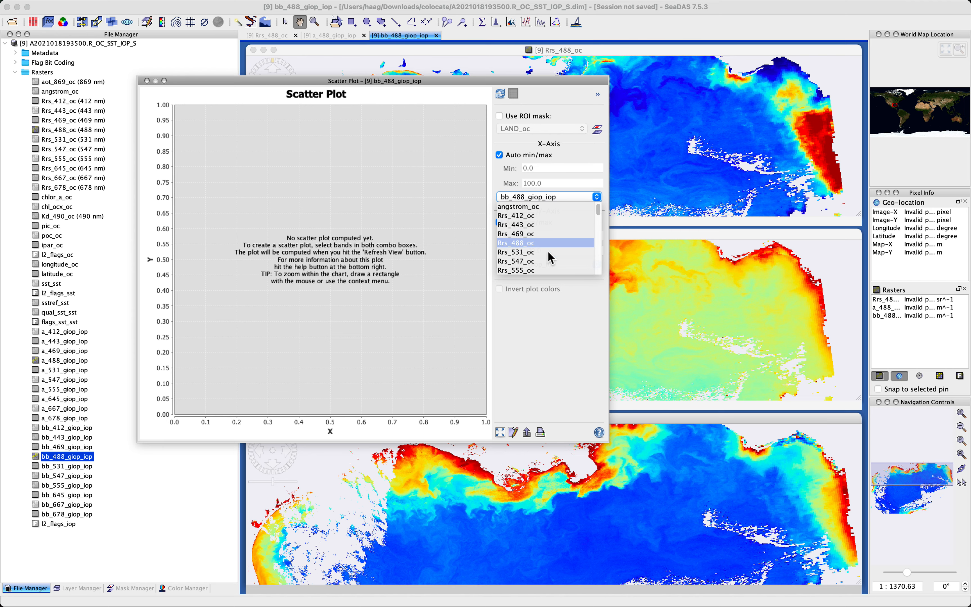
pyautogui.scroll(1, 550, 257)
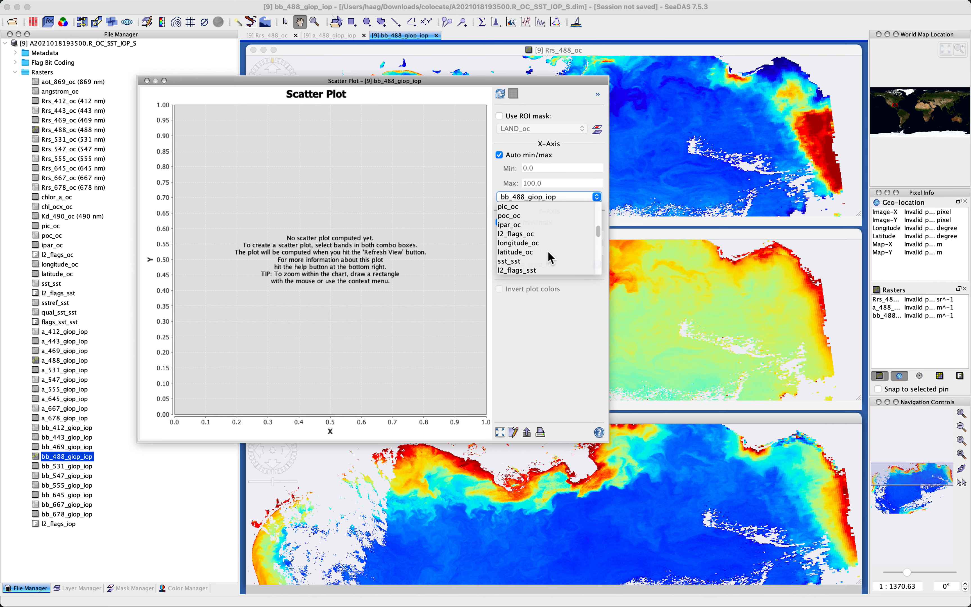
pyautogui.click(519, 261)
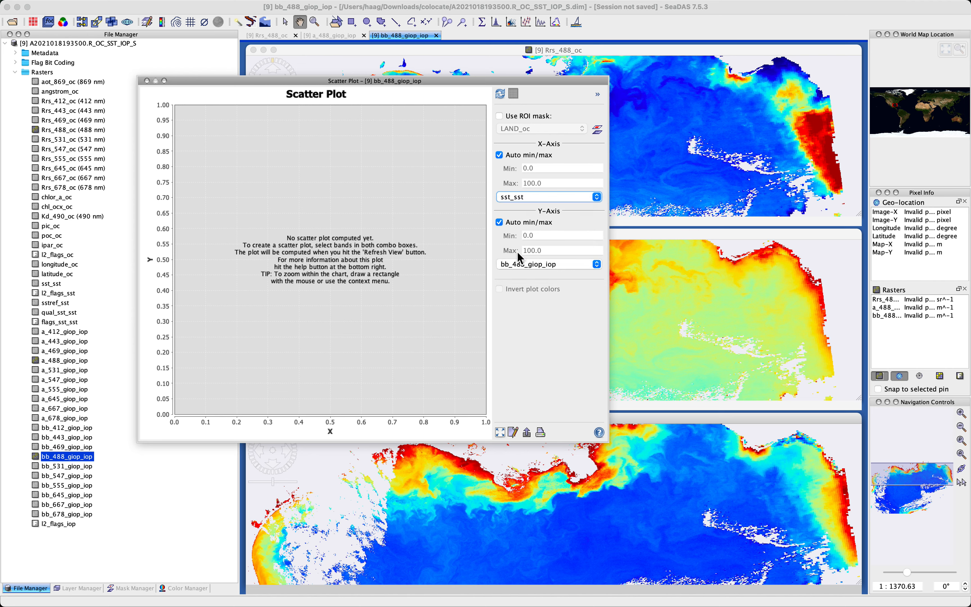
# - Set the scatter plot's Y-axis band to chl_ocx_oc and compute the plot
pyautogui.click(534, 264)
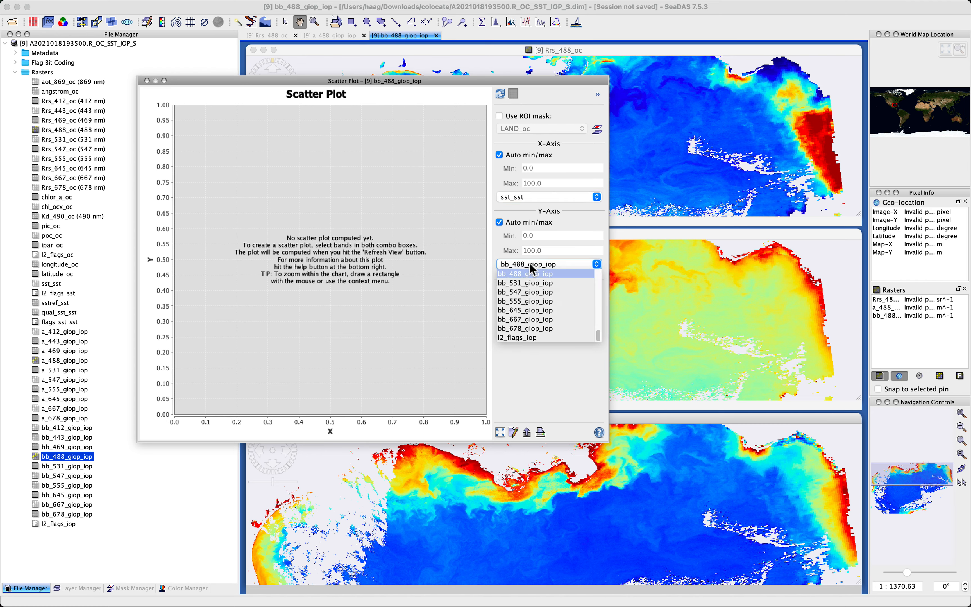
pyautogui.scroll(16, 533, 295)
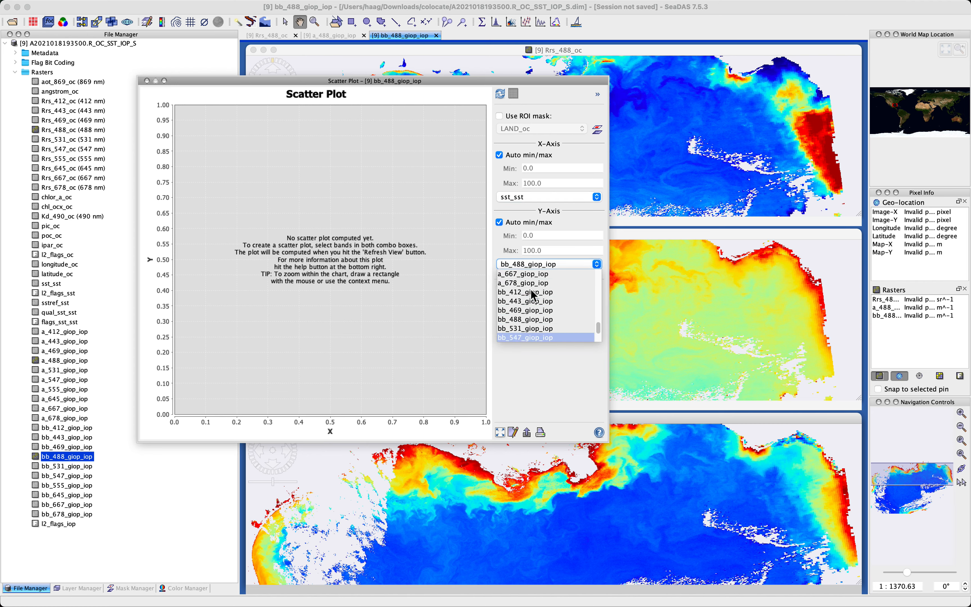
pyautogui.scroll(11, 530, 290)
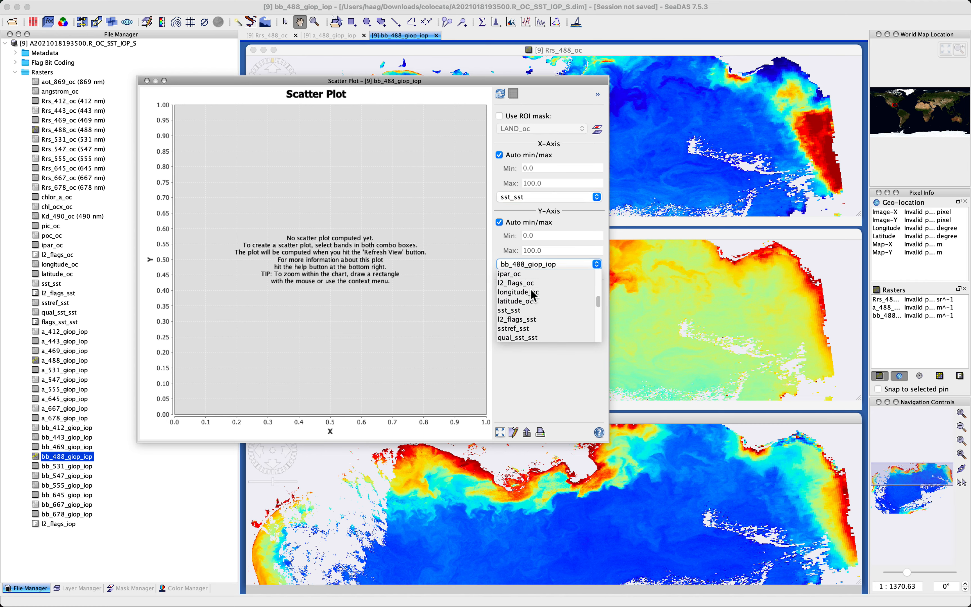
pyautogui.scroll(2, 530, 295)
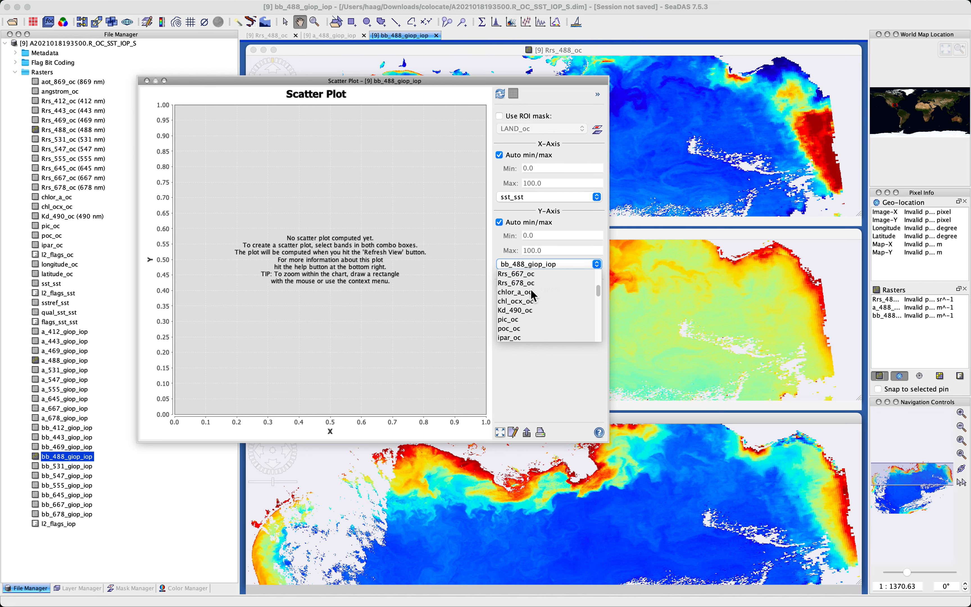
pyautogui.click(522, 302)
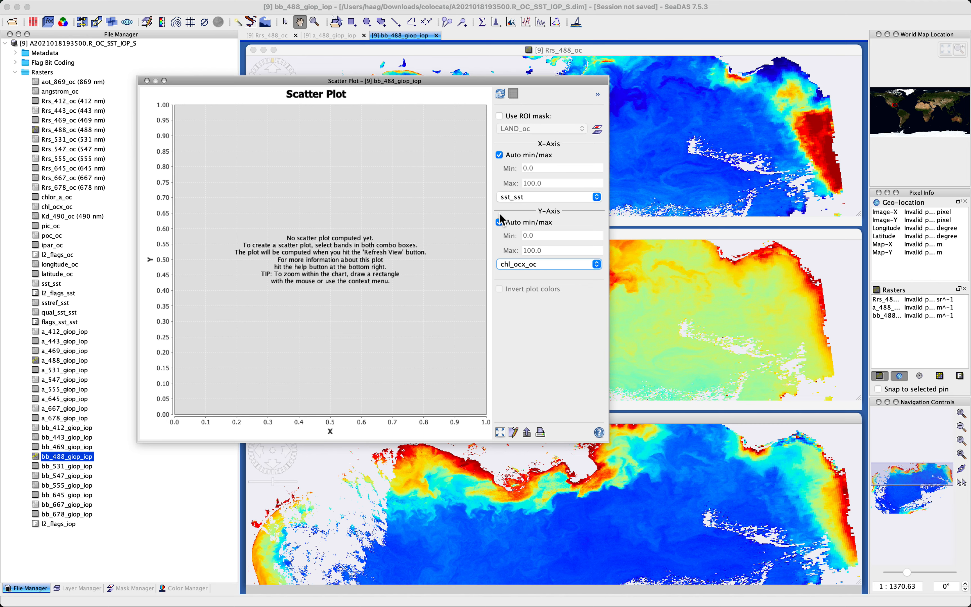
pyautogui.click(500, 100)
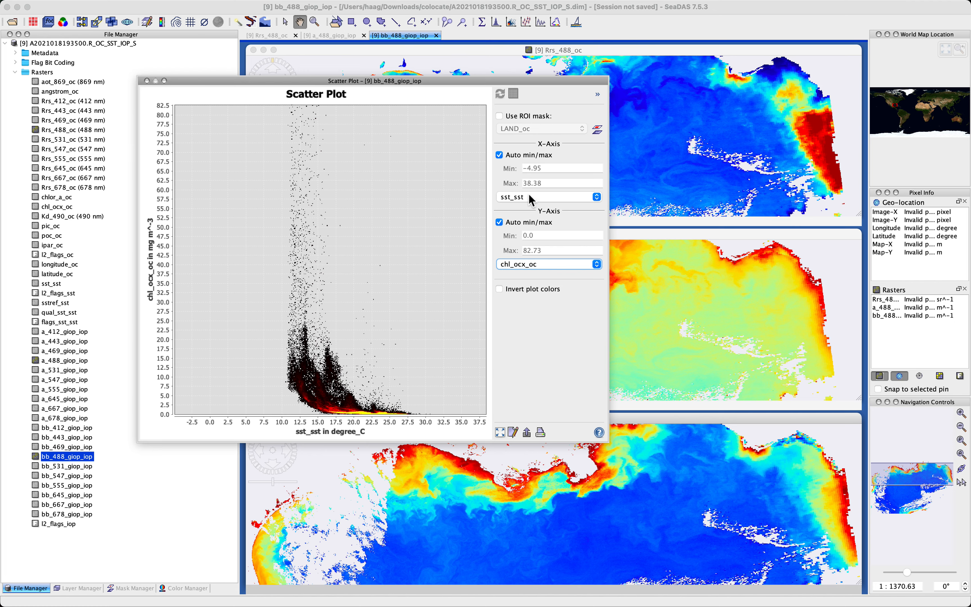
# - Limit the scatter plot's Y-axis to a manual maximum of 20 and recompute the plot
pyautogui.click(499, 223)
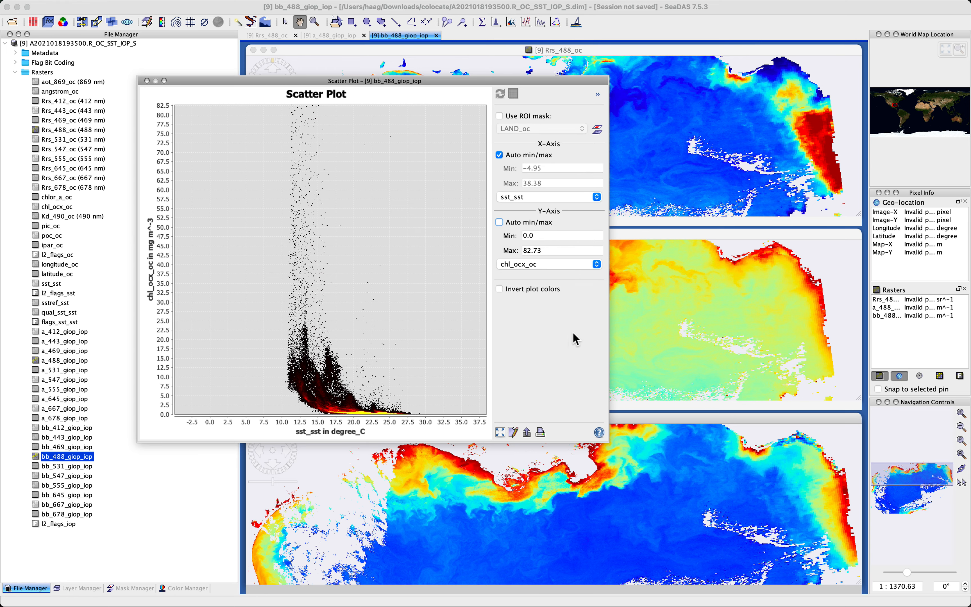
pyautogui.click(556, 252)
pyautogui.doubleClick(555, 252)
pyautogui.write('20')
pyautogui.click(549, 236)
pyautogui.click(499, 96)
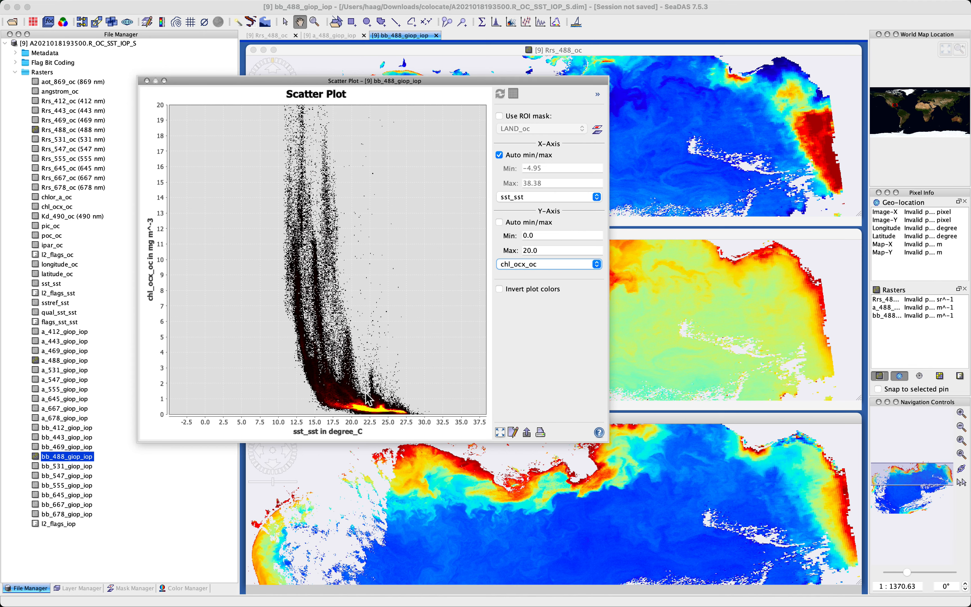
pyautogui.moveTo(449, 82); pyautogui.dragTo(390, 61)
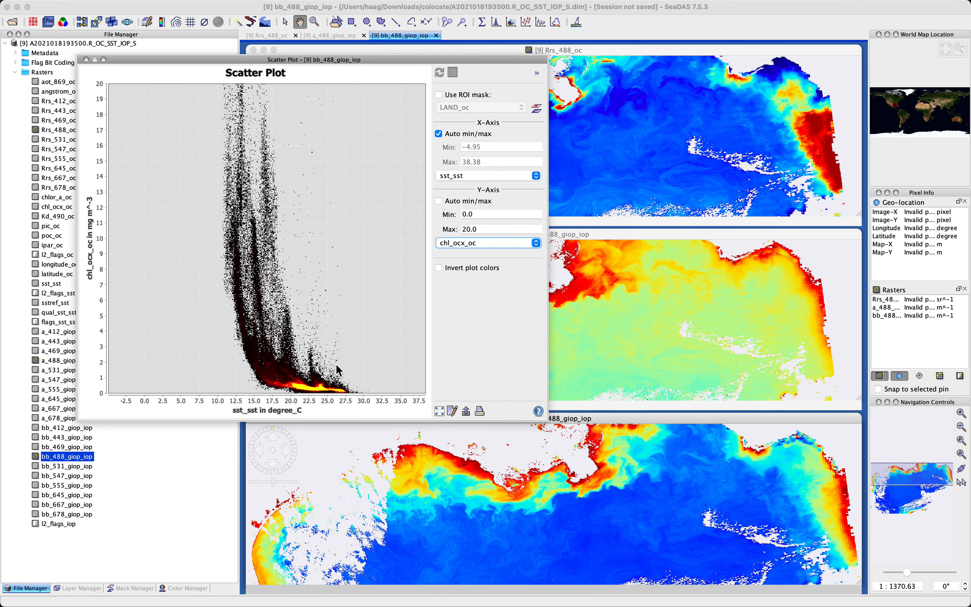